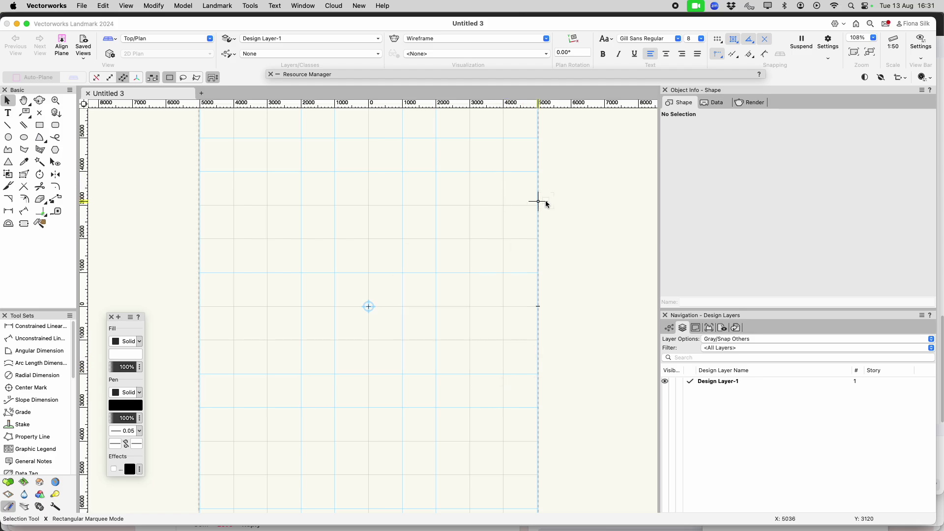
- Import the M20074 Coffrage-L DWG file from Downloads into the blank document using the detected centimetre units
{"action": "key", "text": "super+Tab"}
{"action": "key", "text": "super+Tab"}
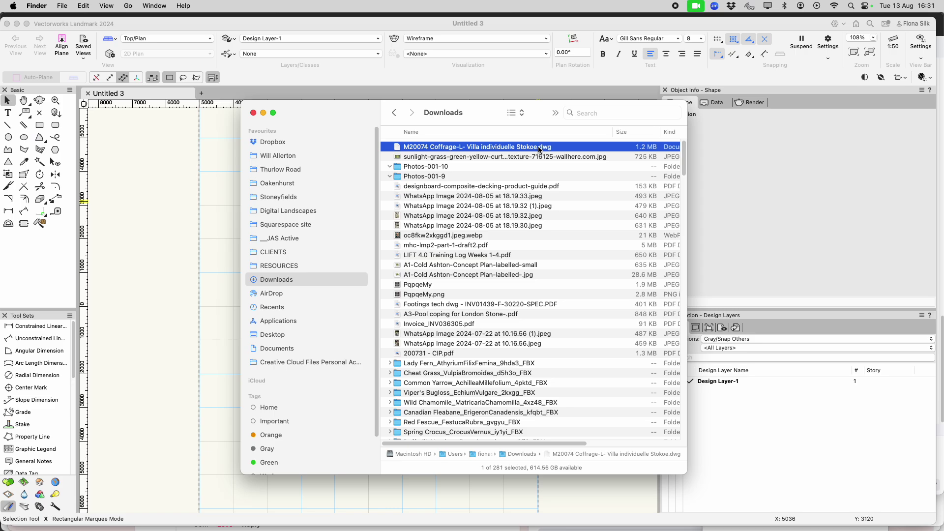
{"action": "left_click_drag", "start_coordinate": [539, 149], "coordinate": [178, 213]}
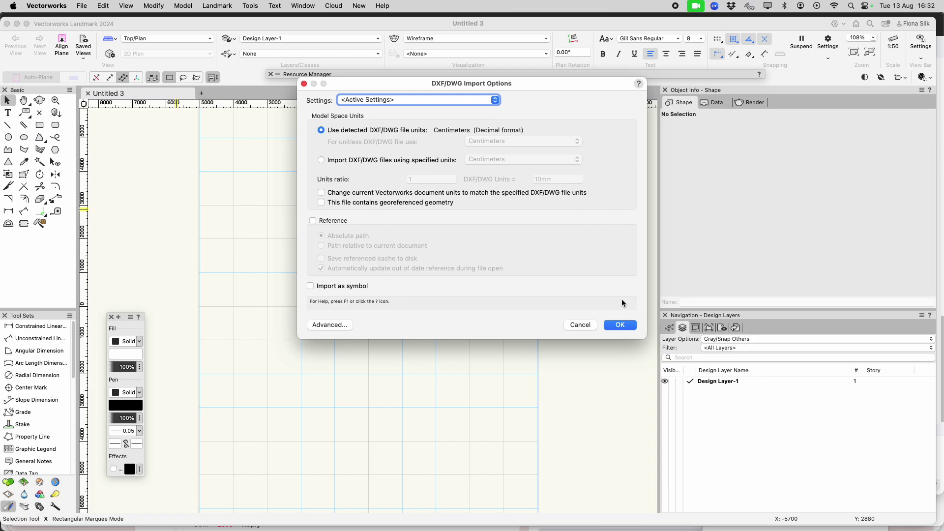
{"action": "left_click", "coordinate": [620, 325]}
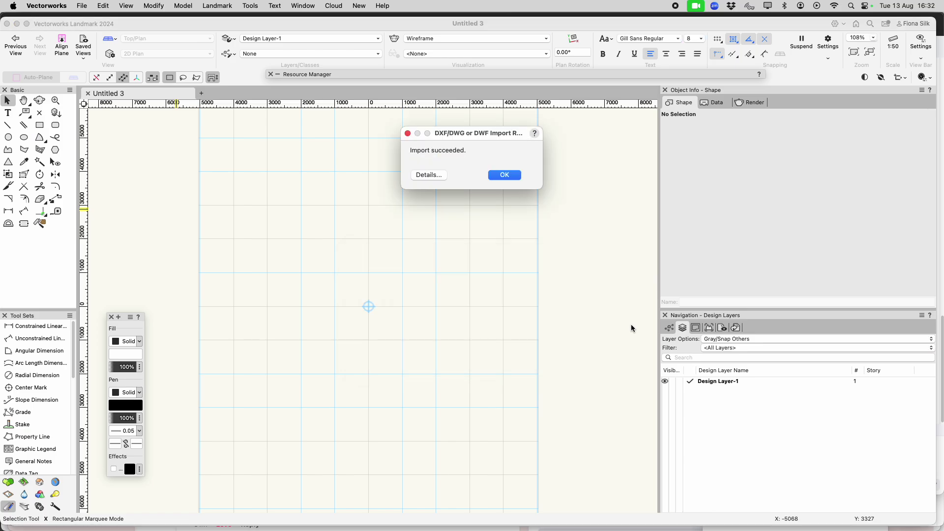
{"action": "key", "text": "Return"}
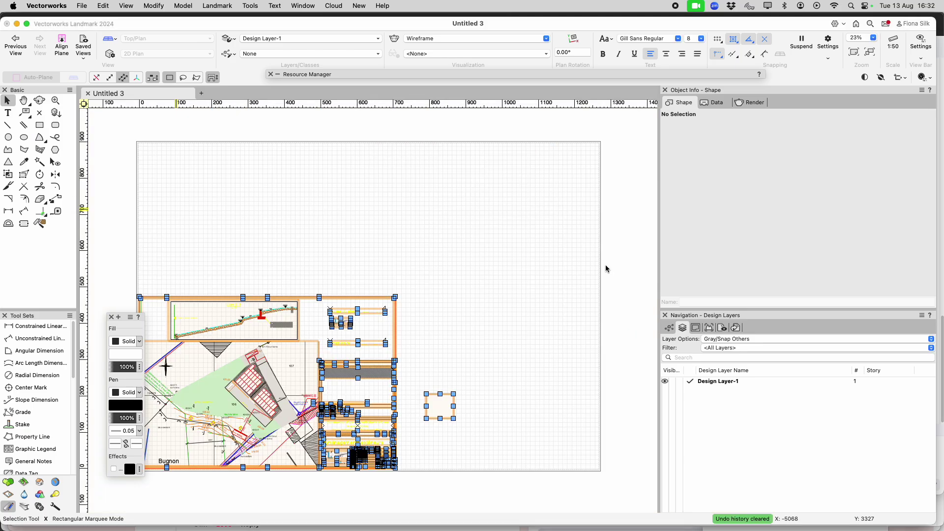
- List the sheet layers and view the M20074-02 Porteurs au... et dalle sur sous-sol sheet with nothing selected
{"action": "left_click", "coordinate": [700, 330]}
{"action": "scroll", "coordinate": [575, 279], "scroll_direction": "down", "scroll_amount": 3}
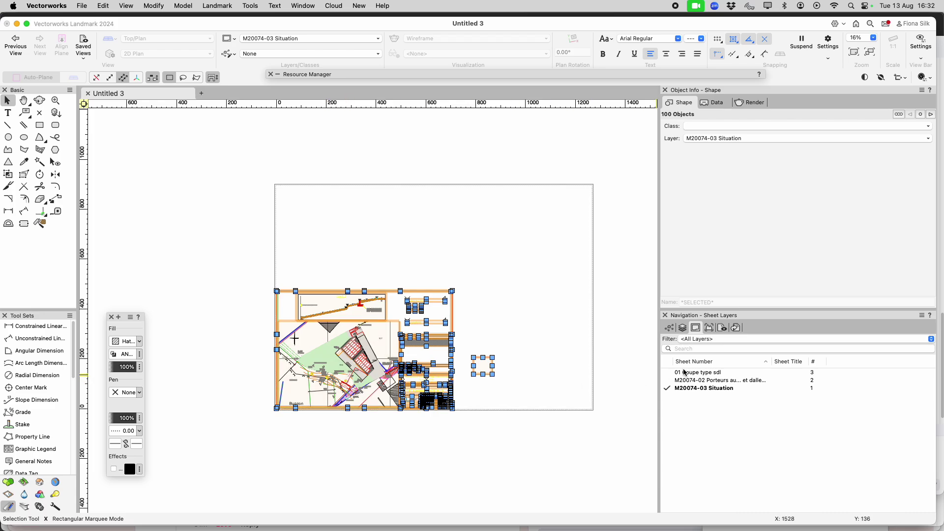
{"action": "double_click", "coordinate": [721, 381]}
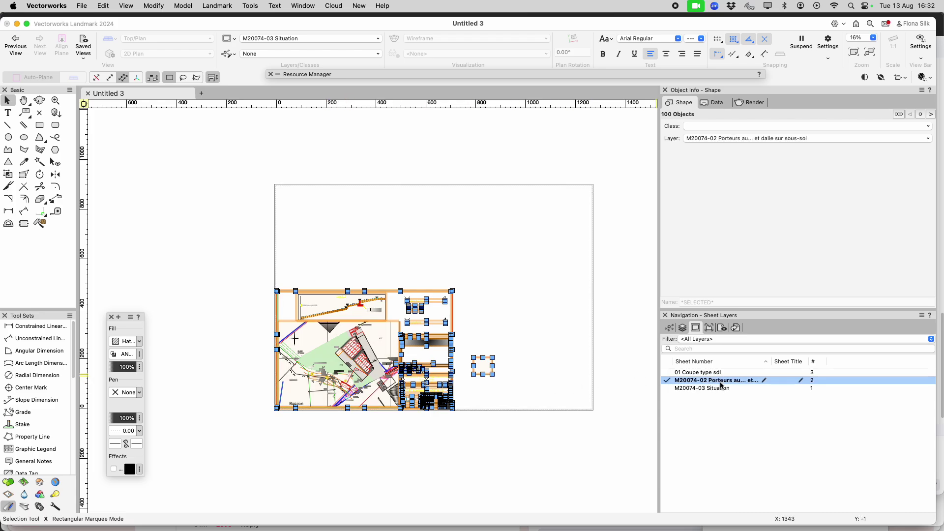
{"action": "left_click", "coordinate": [461, 230]}
- Make the imported M20074 Coffrage-L design layer active and look over where its drawings lie around the page
{"action": "left_click", "coordinate": [682, 327]}
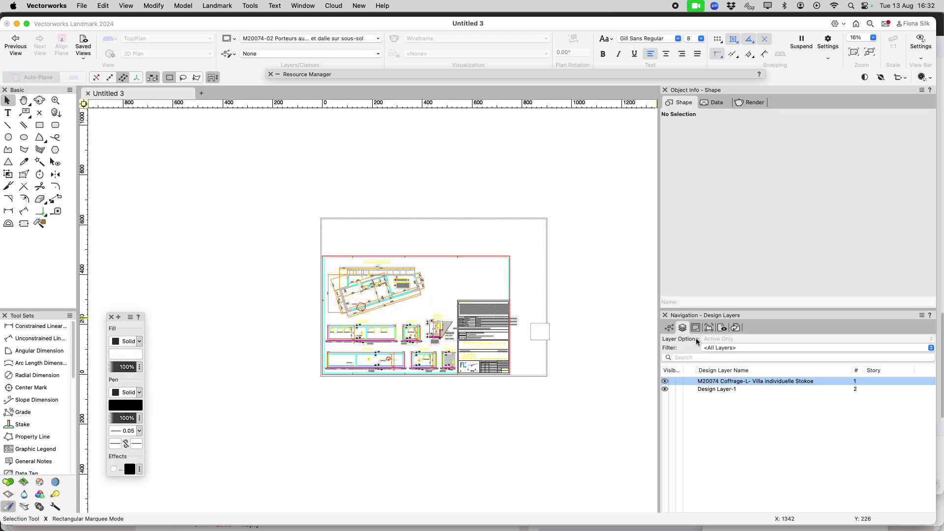
{"action": "double_click", "coordinate": [726, 382]}
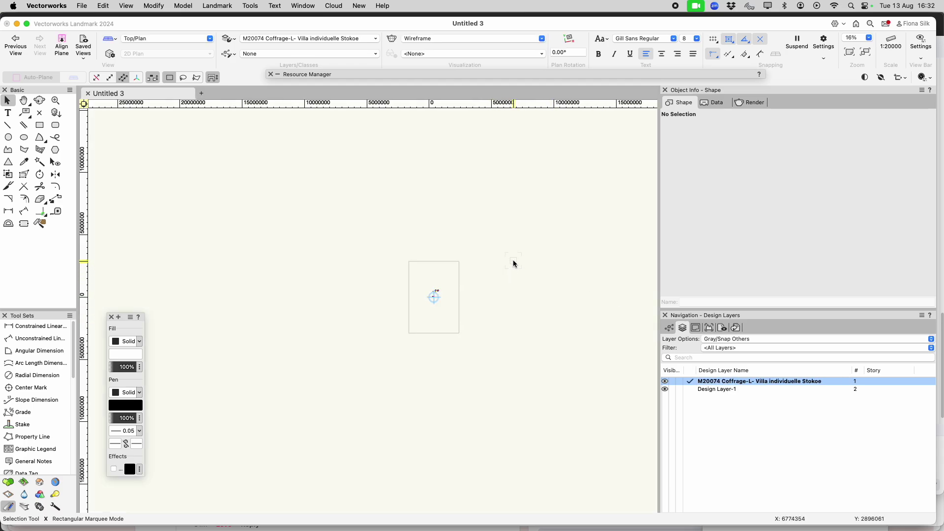
{"action": "scroll", "coordinate": [460, 260], "scroll_direction": "up", "scroll_amount": 2}
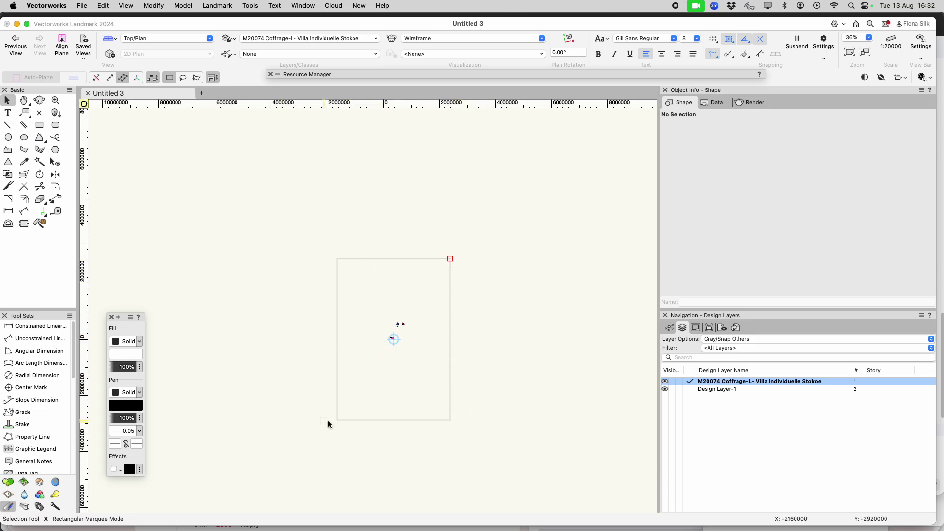
{"action": "scroll", "coordinate": [404, 331], "scroll_direction": "up", "scroll_amount": 5}
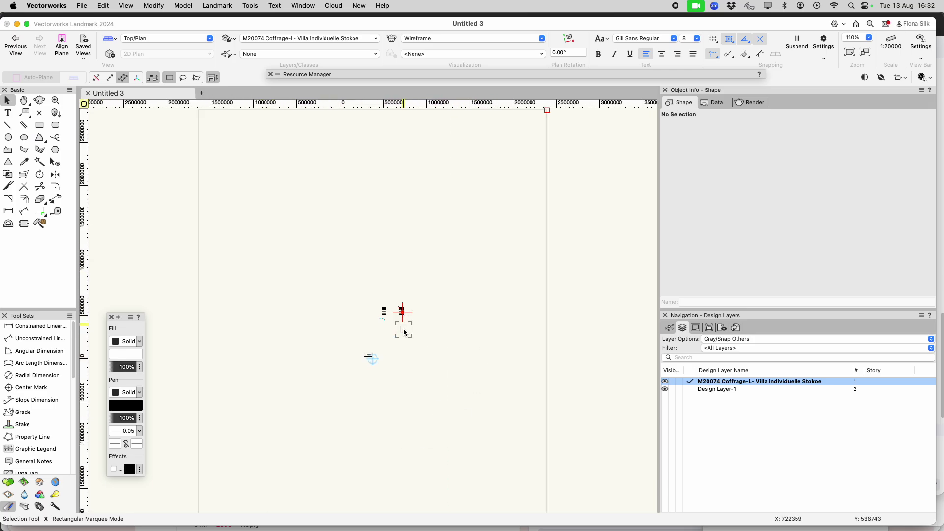
{"action": "scroll", "coordinate": [524, 228], "scroll_direction": "down", "scroll_amount": 2}
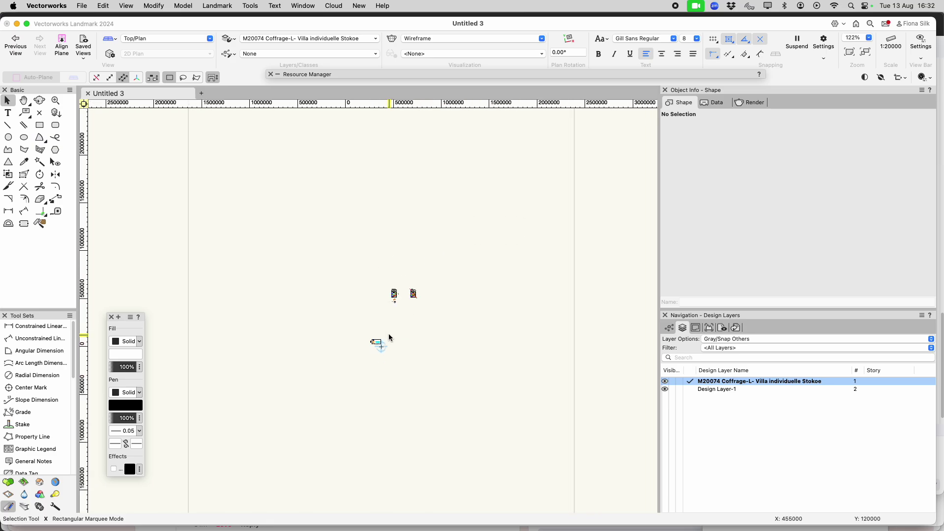
{"action": "scroll", "coordinate": [542, 297], "scroll_direction": "down", "scroll_amount": 2}
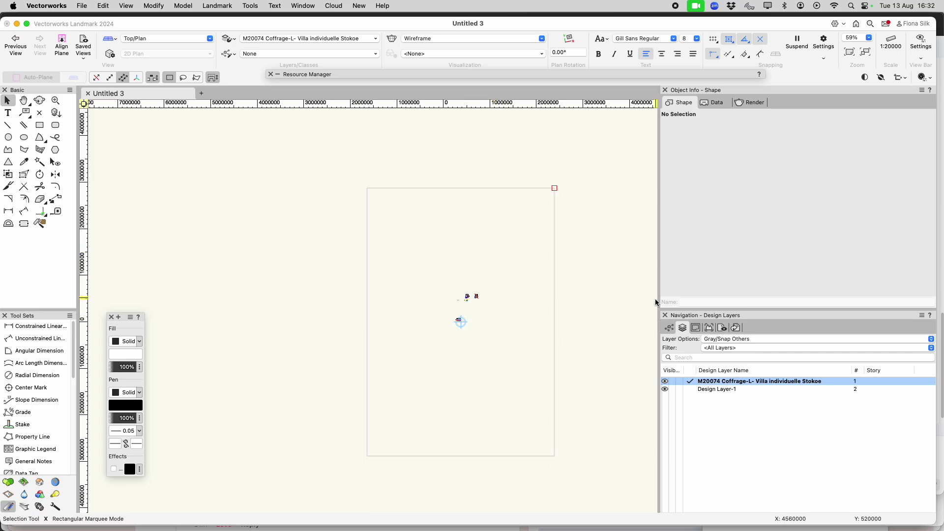
- Set the scale of both the imported design layer and Design Layer-1 to 1:1
{"action": "left_click", "coordinate": [684, 329]}
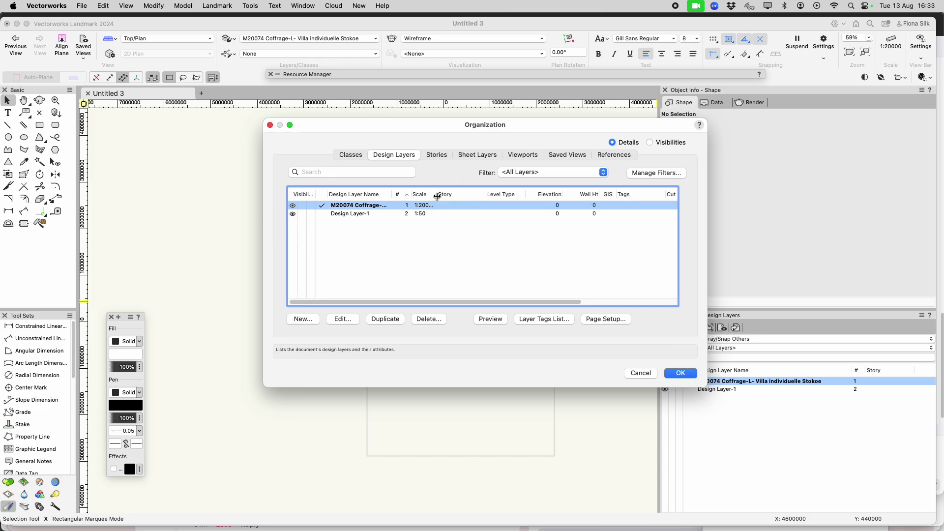
{"action": "left_click_drag", "start_coordinate": [436, 194], "coordinate": [486, 194]}
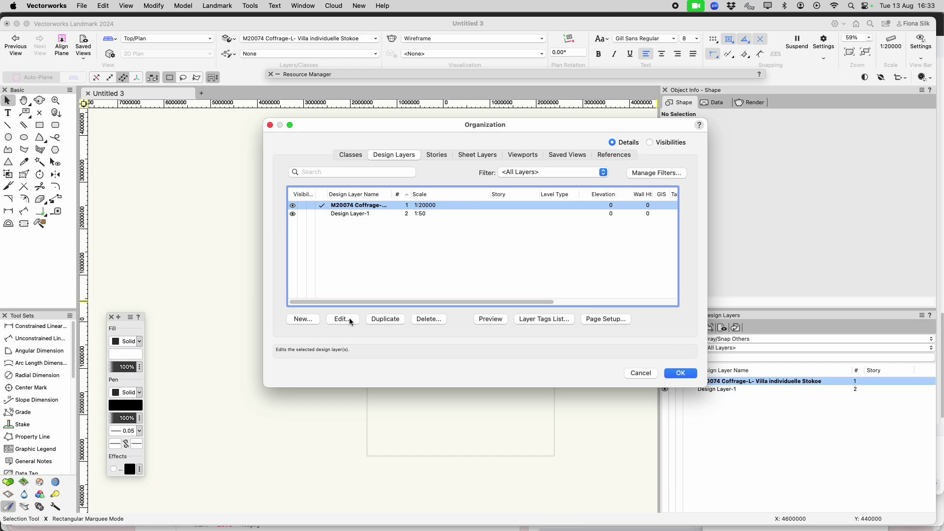
{"action": "left_click", "coordinate": [416, 214], "text": "shift"}
{"action": "left_click", "coordinate": [357, 318]}
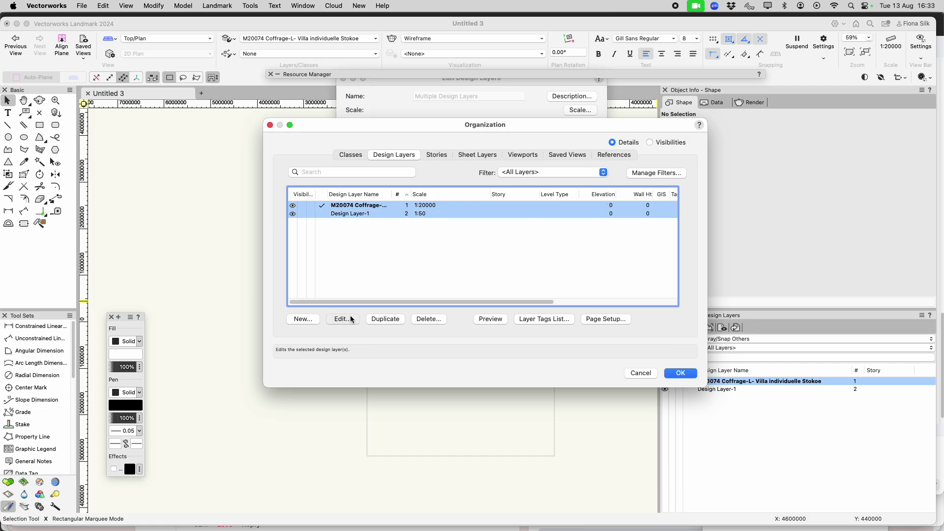
{"action": "left_click", "coordinate": [579, 109]}
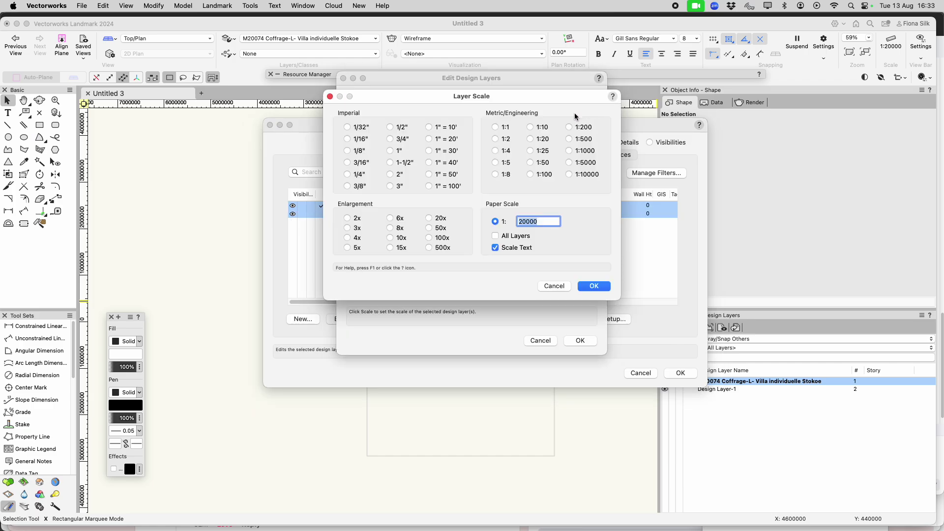
{"action": "left_click", "coordinate": [495, 127]}
{"action": "left_click", "coordinate": [593, 285]}
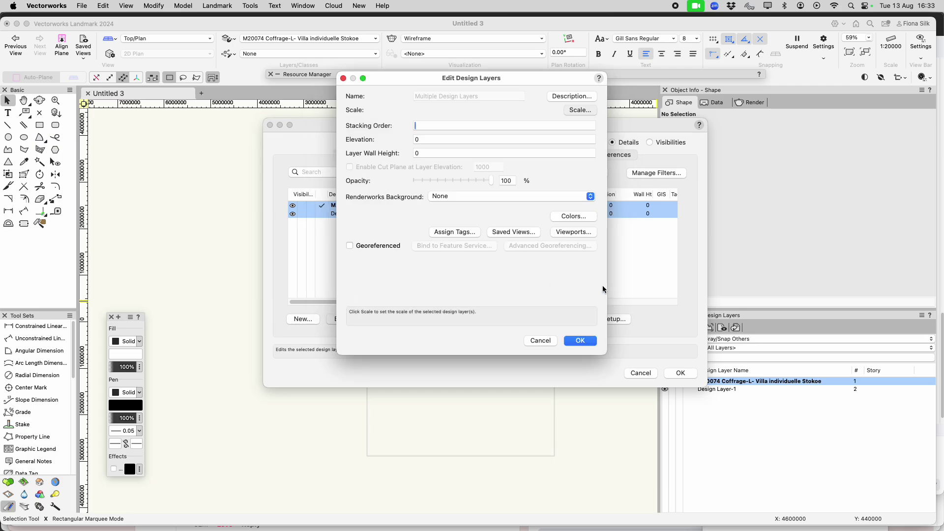
{"action": "left_click", "coordinate": [580, 340]}
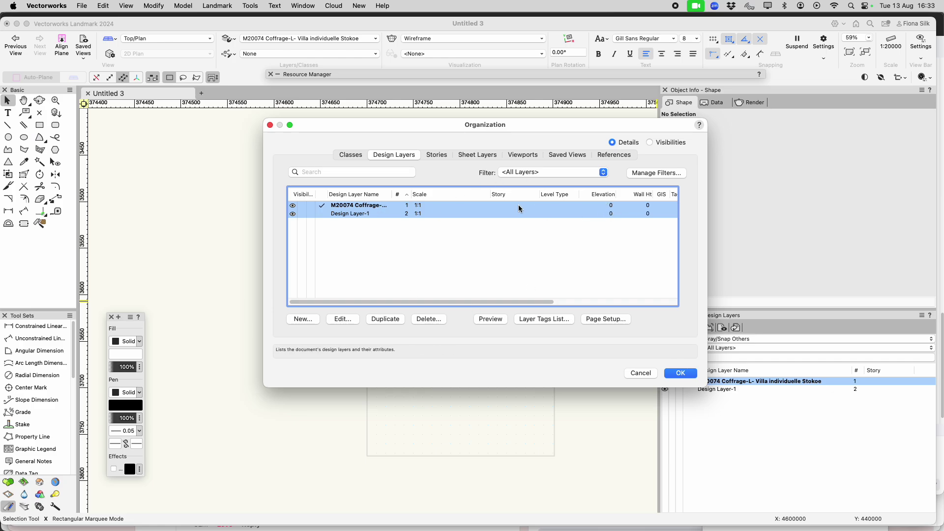
{"action": "left_click", "coordinate": [694, 374]}
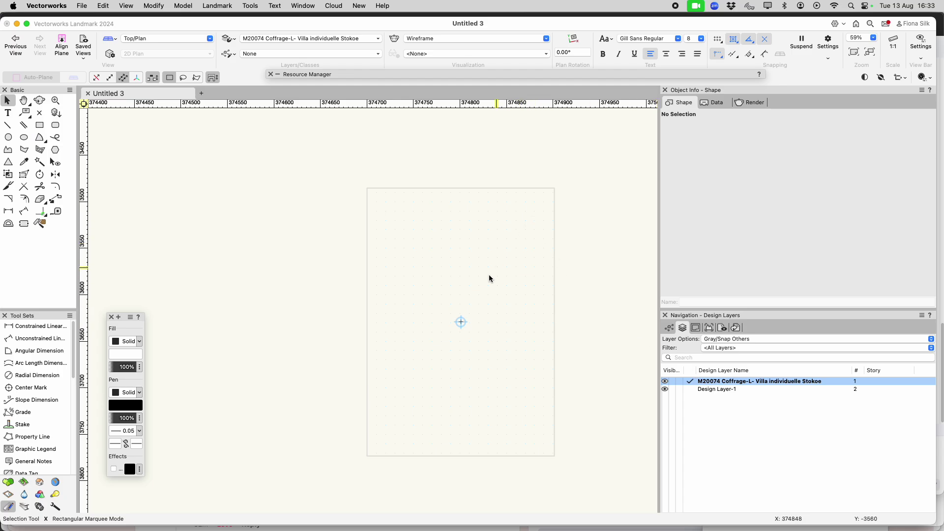
- Find the imported drawings away from the page and examine the Dalle /ss and Radier plans
{"action": "scroll", "coordinate": [487, 274], "scroll_direction": "down", "scroll_amount": 3}
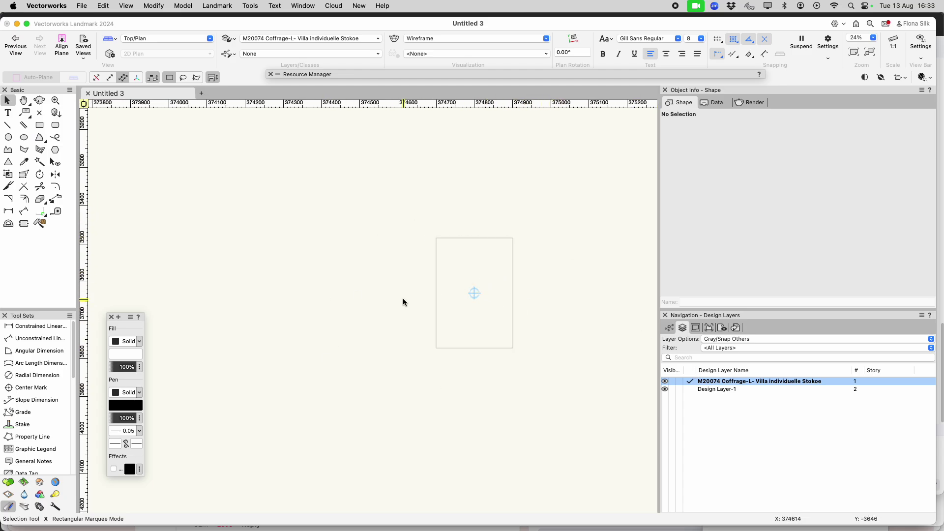
{"action": "scroll", "coordinate": [403, 299], "scroll_direction": "down", "scroll_amount": 10}
{"action": "scroll", "coordinate": [421, 295], "scroll_direction": "down", "scroll_amount": 2}
{"action": "scroll", "coordinate": [504, 261], "scroll_direction": "down", "scroll_amount": 2}
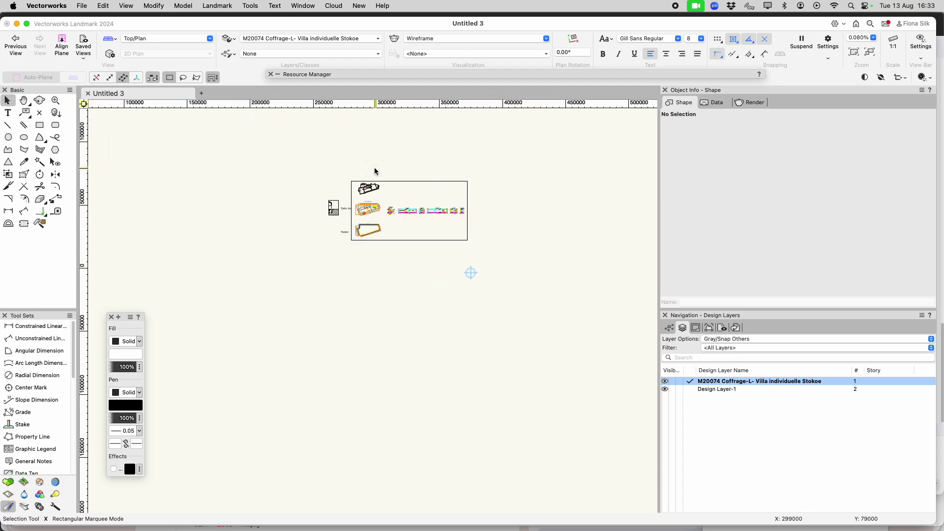
{"action": "scroll", "coordinate": [370, 171], "scroll_direction": "up", "scroll_amount": 2}
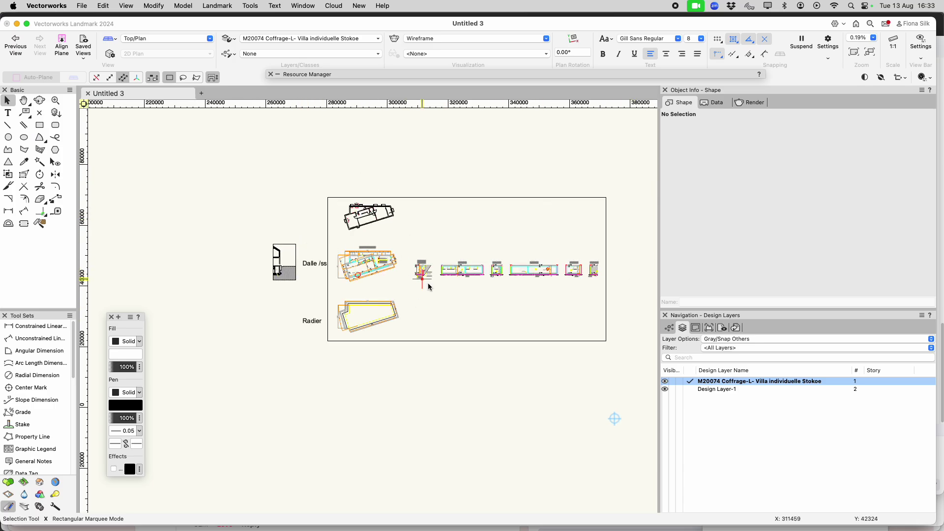
{"action": "scroll", "coordinate": [302, 267], "scroll_direction": "up", "scroll_amount": 5}
{"action": "scroll", "coordinate": [306, 249], "scroll_direction": "down", "scroll_amount": 2}
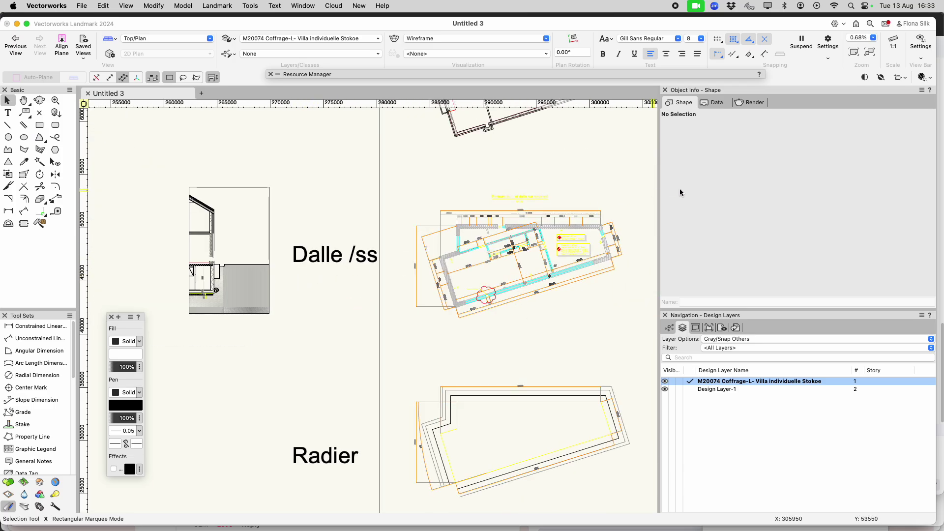
- Check the length of the overall horizontal dimension above the Porteurs au... et dalle sur sous-sol plan
{"action": "scroll", "coordinate": [567, 204], "scroll_direction": "up", "scroll_amount": 2}
{"action": "scroll", "coordinate": [567, 204], "scroll_direction": "up", "scroll_amount": 2}
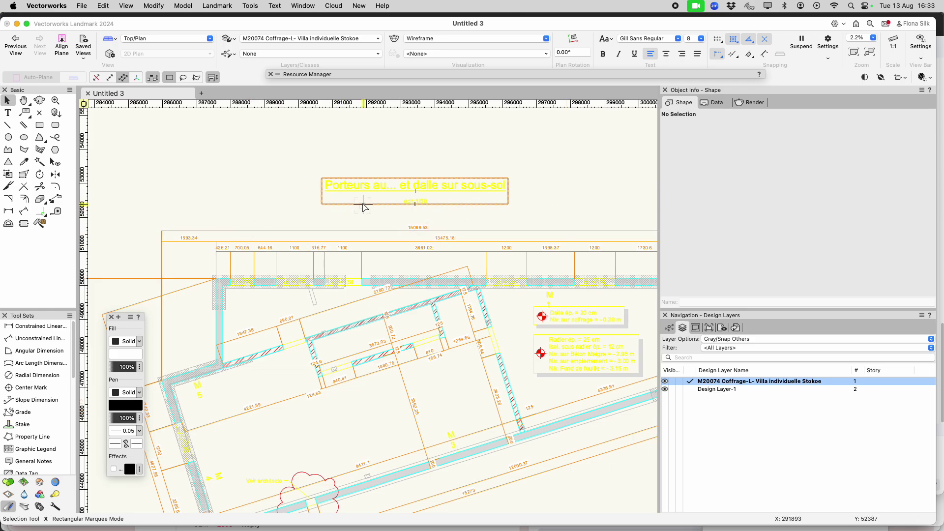
{"action": "scroll", "coordinate": [415, 222], "scroll_direction": "up", "scroll_amount": 3}
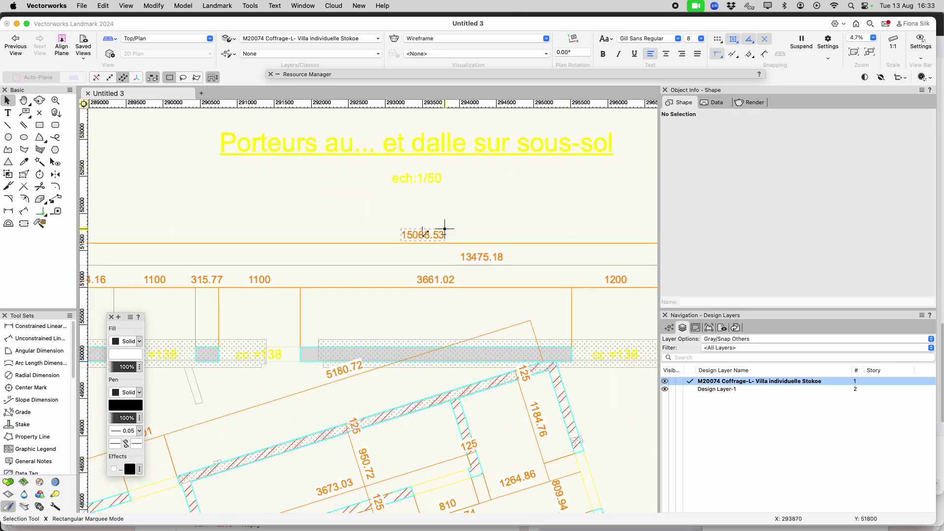
{"action": "left_click", "coordinate": [512, 241]}
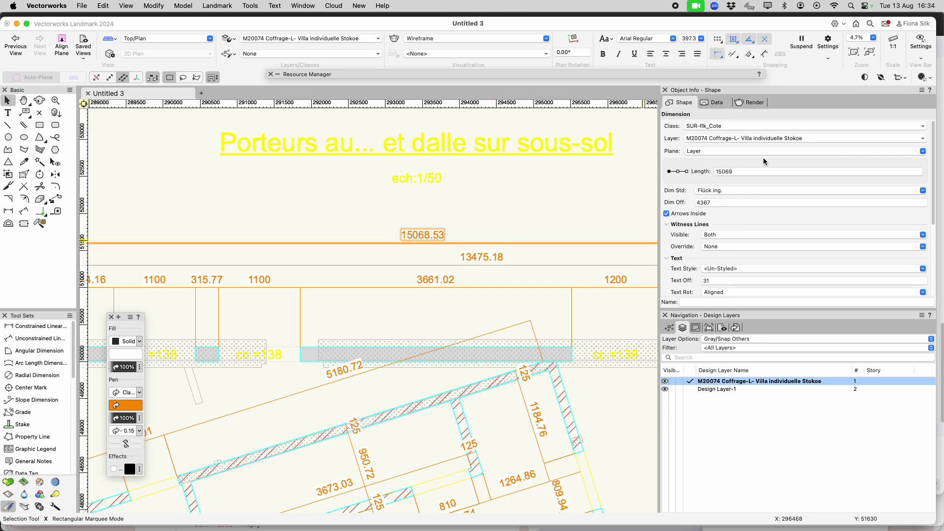
{"action": "left_click", "coordinate": [767, 170]}
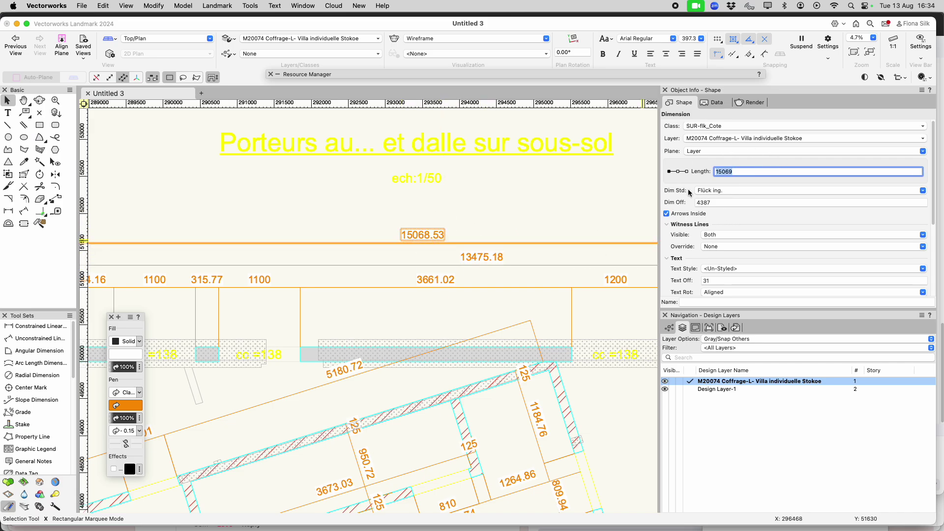
{"action": "left_click", "coordinate": [546, 216]}
- Decline saving the document and turn off its backup for the remainder of the session
{"action": "scroll", "coordinate": [376, 423], "scroll_direction": "down", "scroll_amount": 15}
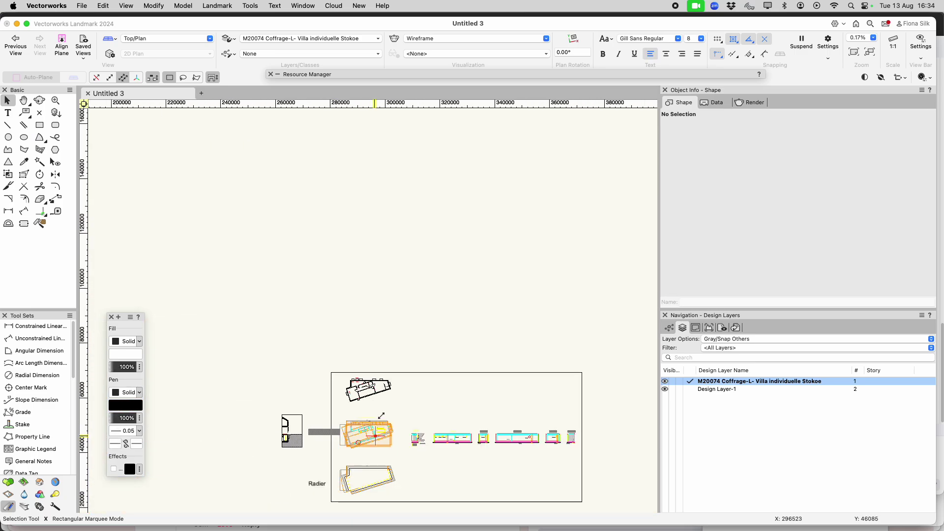
{"action": "scroll", "coordinate": [360, 474], "scroll_direction": "up", "scroll_amount": 4}
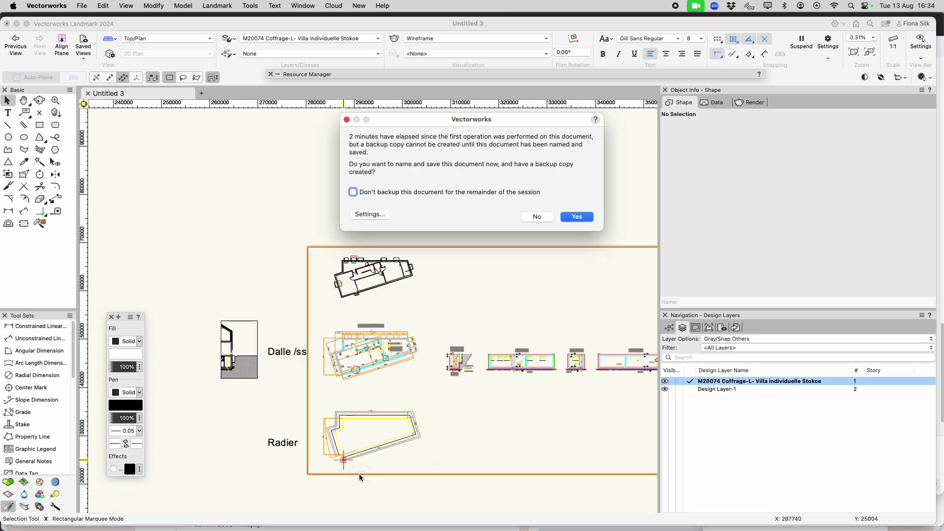
{"action": "left_click", "coordinate": [497, 193]}
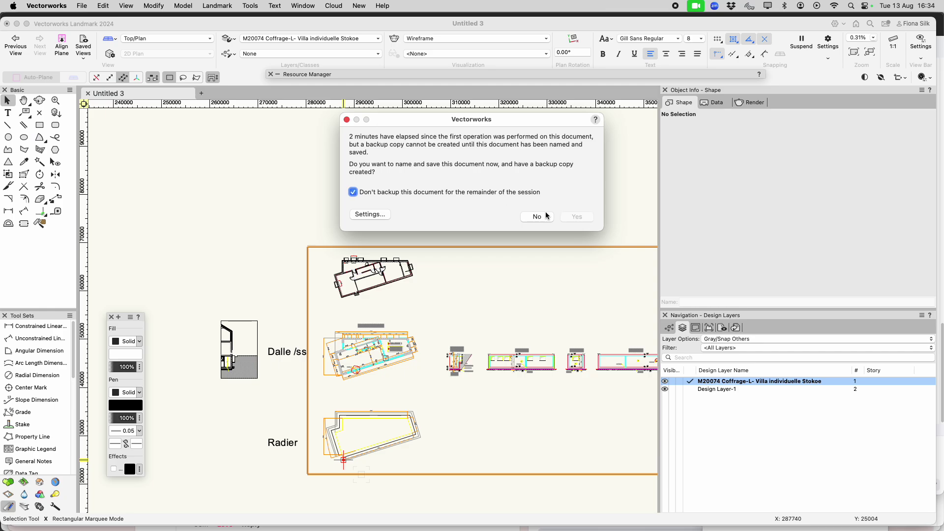
{"action": "left_click", "coordinate": [537, 216]}
- Examine the Coupe type section, the foundation plans, the elevations and the distant drawing groups on the imported layer
{"action": "scroll", "coordinate": [505, 366], "scroll_direction": "up", "scroll_amount": 5}
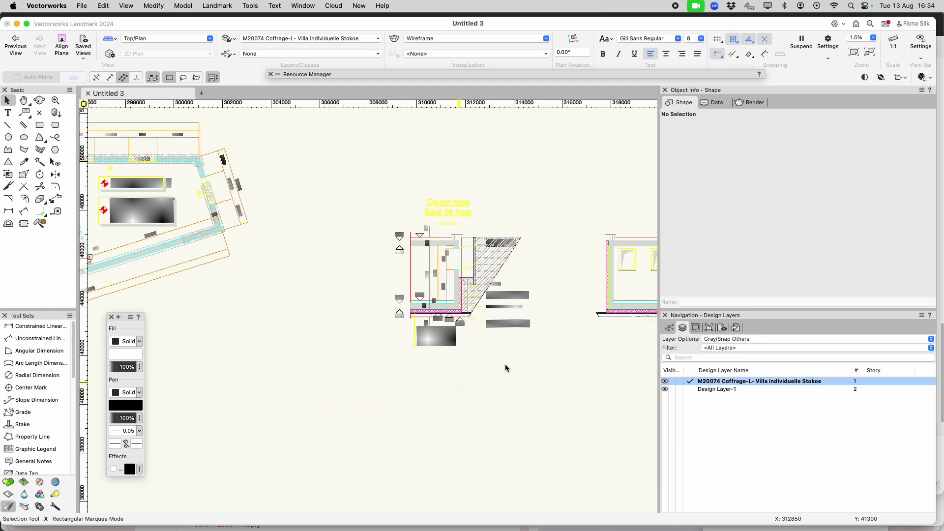
{"action": "scroll", "coordinate": [577, 350], "scroll_direction": "down", "scroll_amount": 3}
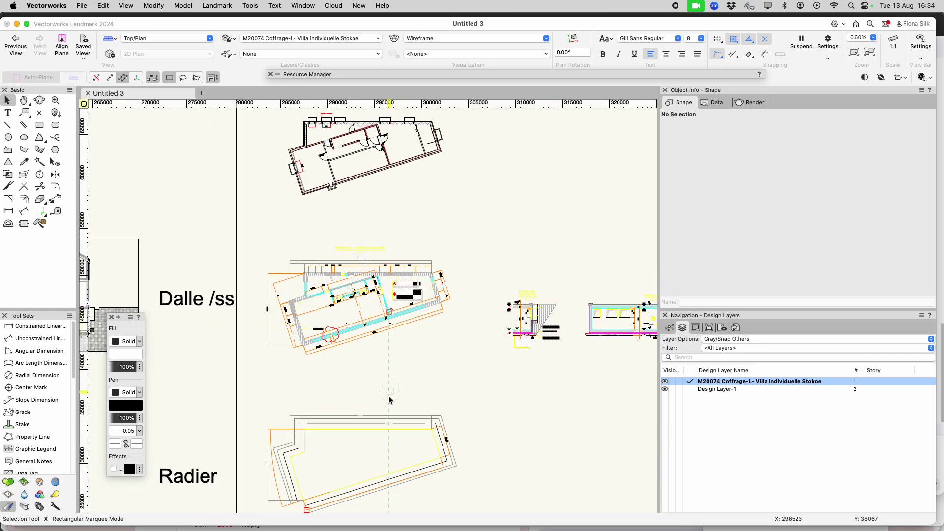
{"action": "scroll", "coordinate": [374, 423], "scroll_direction": "down", "scroll_amount": 2}
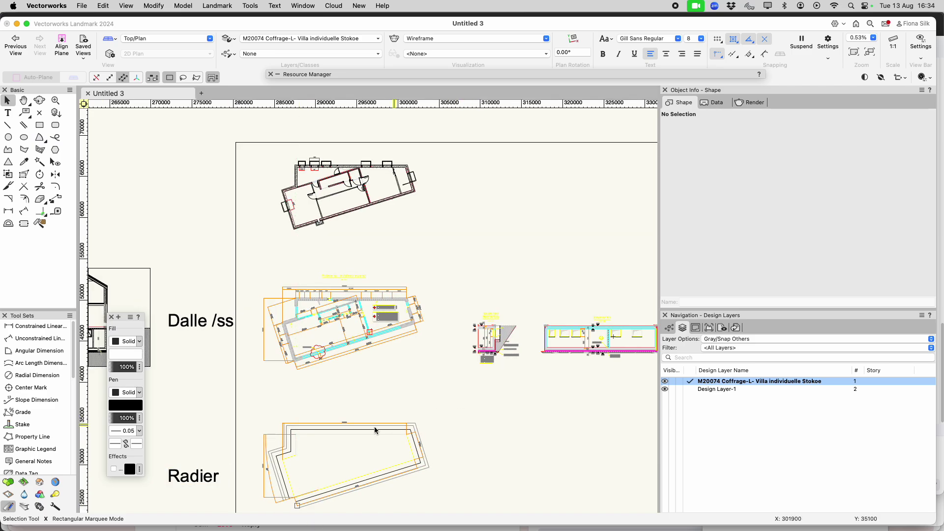
{"action": "scroll", "coordinate": [322, 378], "scroll_direction": "down", "scroll_amount": 1}
{"action": "scroll", "coordinate": [590, 361], "scroll_direction": "up", "scroll_amount": 3}
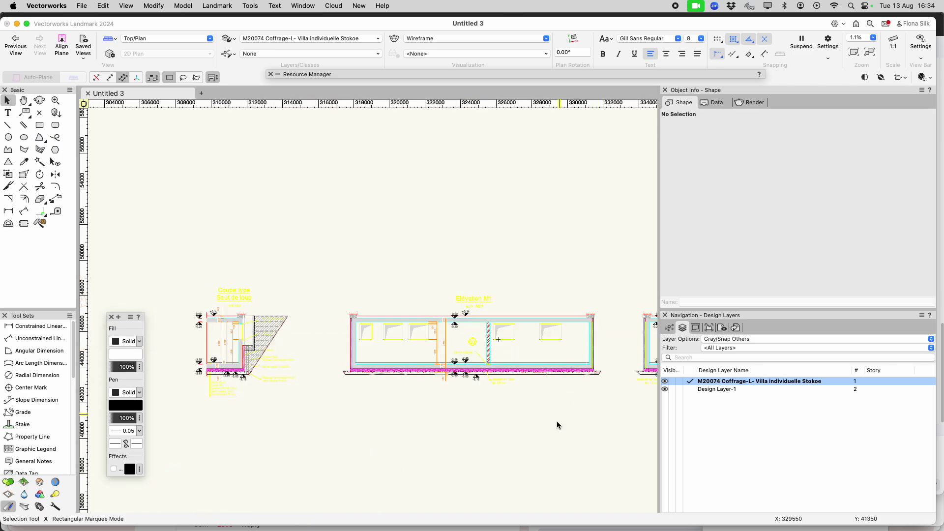
{"action": "scroll", "coordinate": [556, 423], "scroll_direction": "down", "scroll_amount": 8}
{"action": "scroll", "coordinate": [556, 423], "scroll_direction": "down", "scroll_amount": 12}
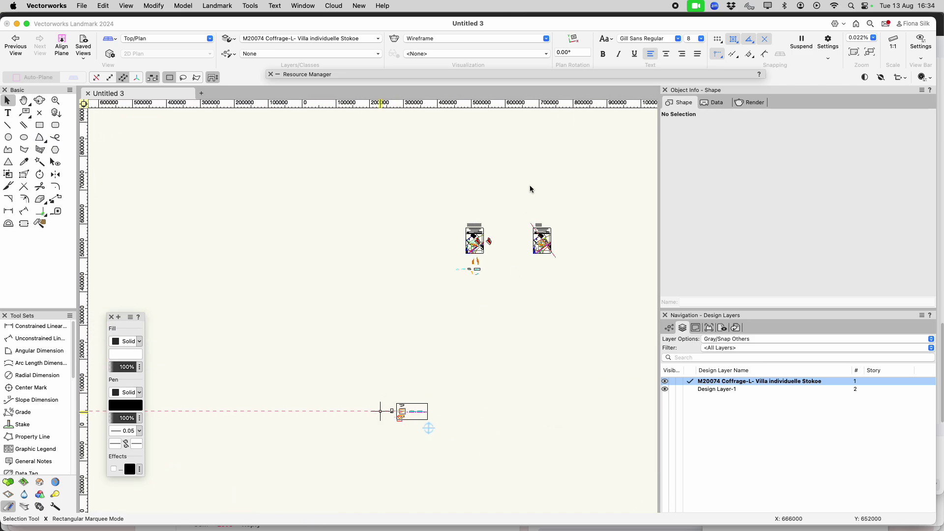
- Examine the TOITURE and REZ topographic plans located far from the building drawings
{"action": "scroll", "coordinate": [514, 229], "scroll_direction": "up", "scroll_amount": 7}
{"action": "scroll", "coordinate": [442, 235], "scroll_direction": "down", "scroll_amount": 3}
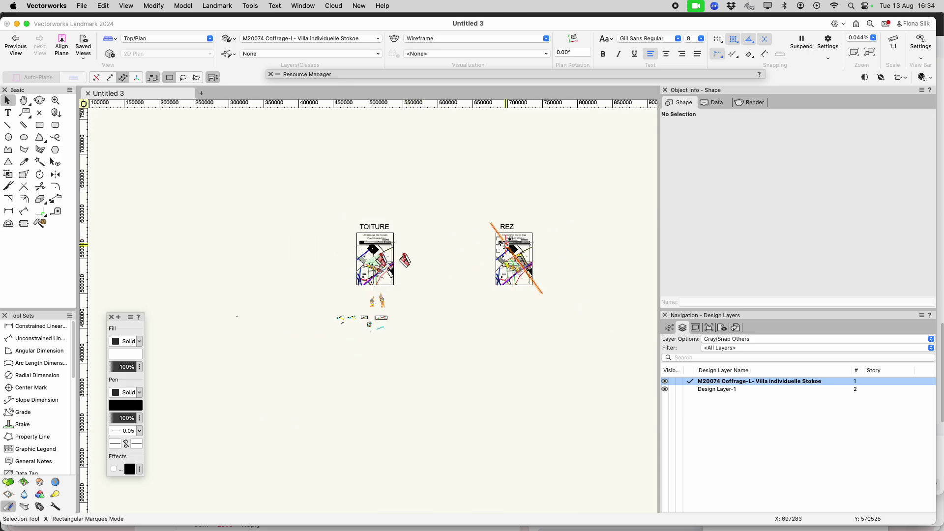
{"action": "scroll", "coordinate": [520, 223], "scroll_direction": "up", "scroll_amount": 5}
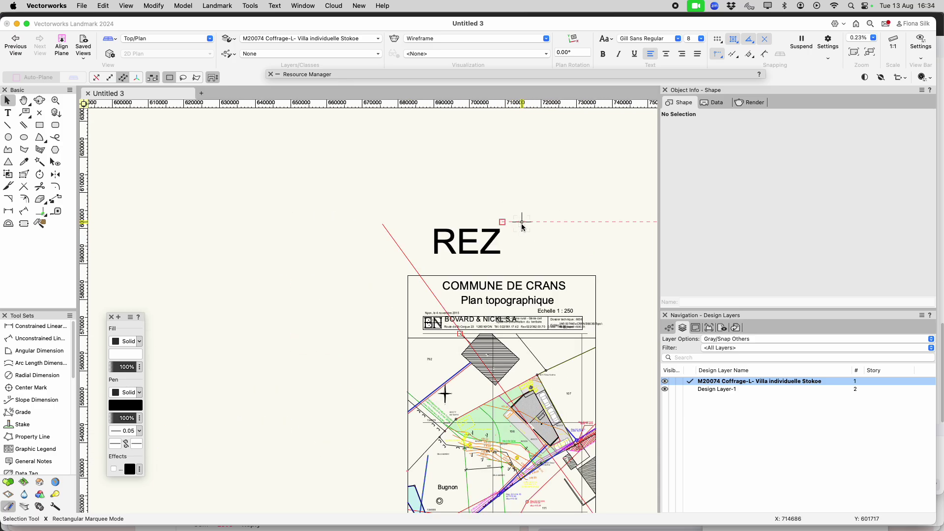
{"action": "scroll", "coordinate": [593, 200], "scroll_direction": "down", "scroll_amount": 2}
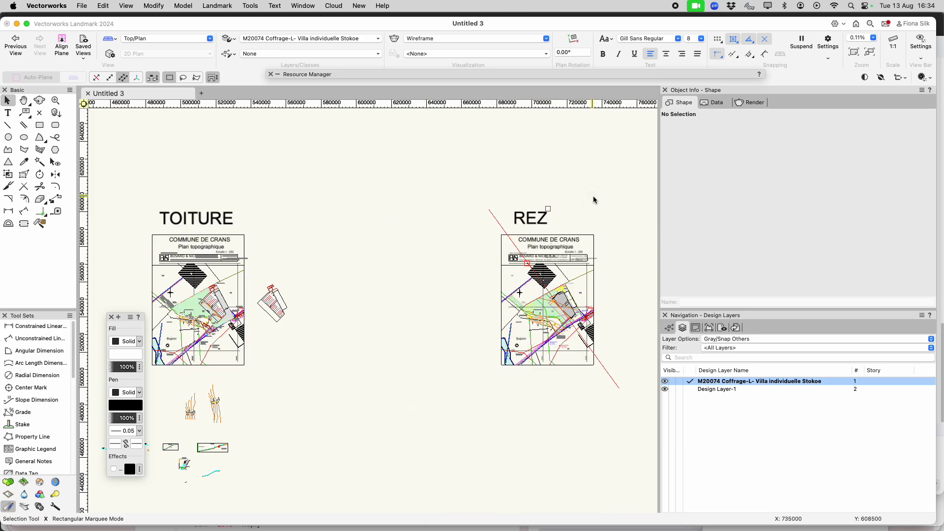
{"action": "scroll", "coordinate": [593, 199], "scroll_direction": "down", "scroll_amount": 1}
{"action": "scroll", "coordinate": [163, 249], "scroll_direction": "up", "scroll_amount": 2}
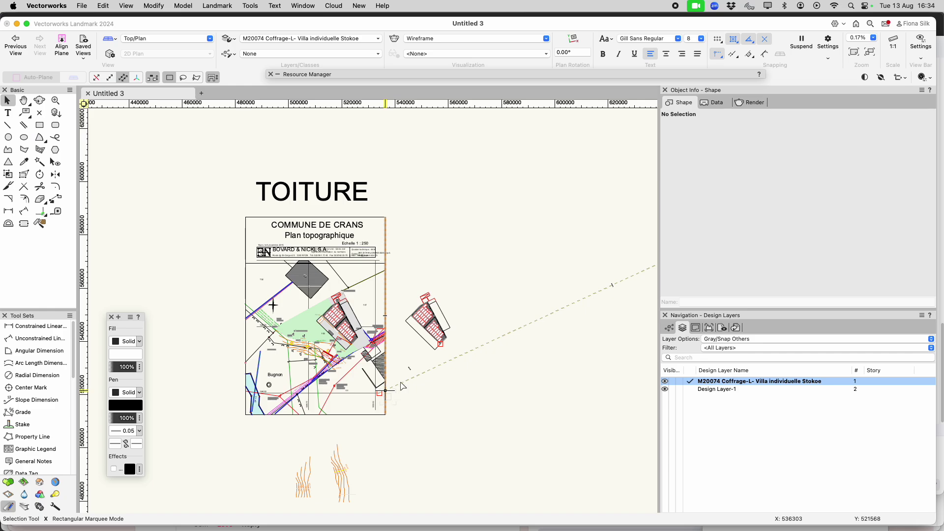
- Compare the location of the framed building drawings near the origin with that of the TOITURE topographic plan
{"action": "scroll", "coordinate": [517, 227], "scroll_direction": "down", "scroll_amount": 5}
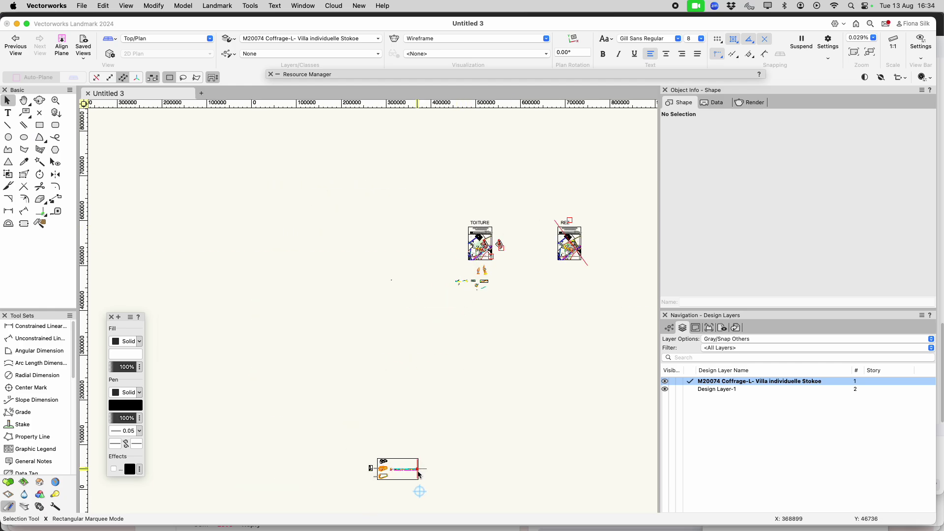
{"action": "scroll", "coordinate": [419, 473], "scroll_direction": "up", "scroll_amount": 4}
{"action": "scroll", "coordinate": [386, 480], "scroll_direction": "down", "scroll_amount": 2}
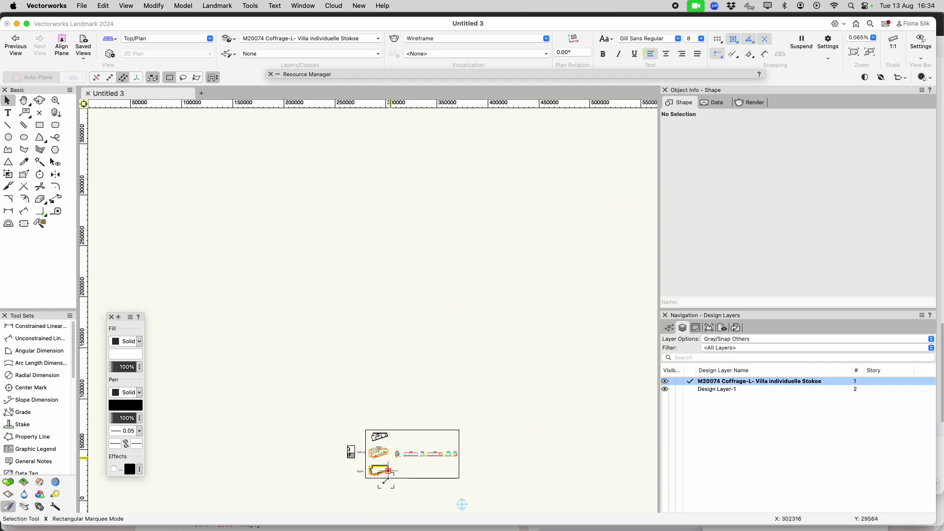
{"action": "scroll", "coordinate": [386, 480], "scroll_direction": "down", "scroll_amount": 2}
{"action": "scroll", "coordinate": [504, 220], "scroll_direction": "up", "scroll_amount": 5}
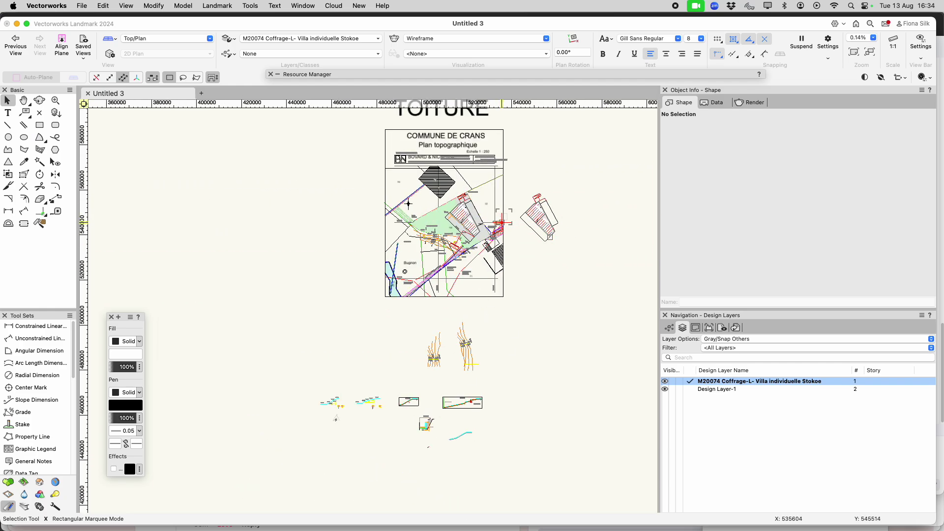
- Check the grid coordinate labels 504975, 505000 and 134575 on the TOITURE topographic plan against their drawing coordinates
{"action": "scroll", "coordinate": [501, 222], "scroll_direction": "up", "scroll_amount": 8}
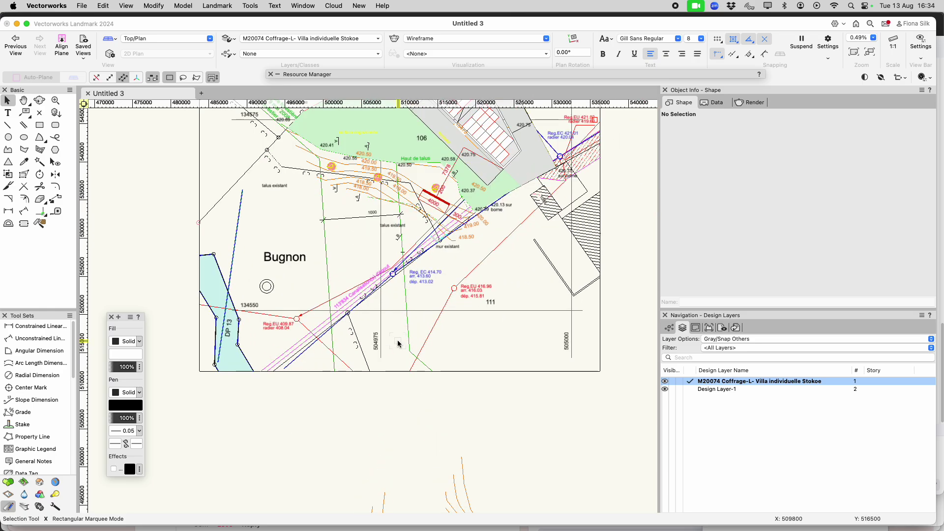
{"action": "scroll", "coordinate": [398, 343], "scroll_direction": "up", "scroll_amount": 5}
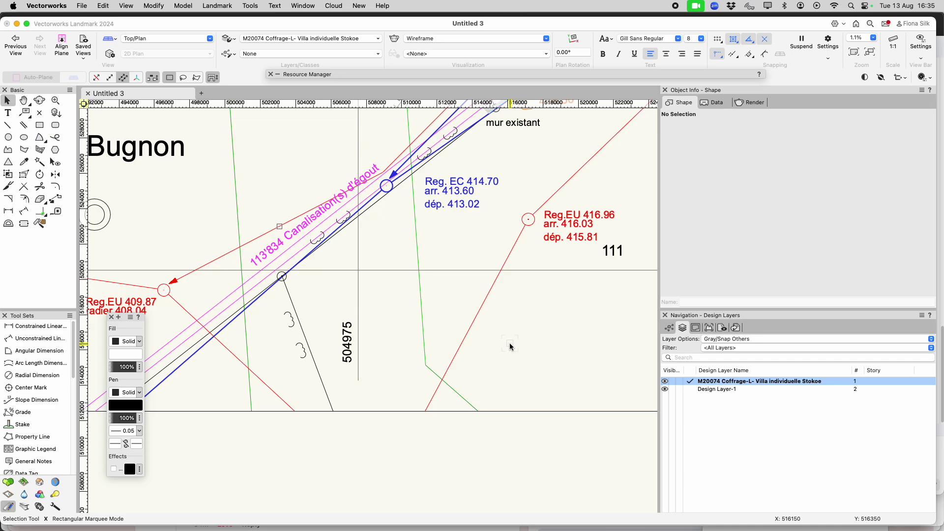
{"action": "scroll", "coordinate": [344, 325], "scroll_direction": "down", "scroll_amount": 3}
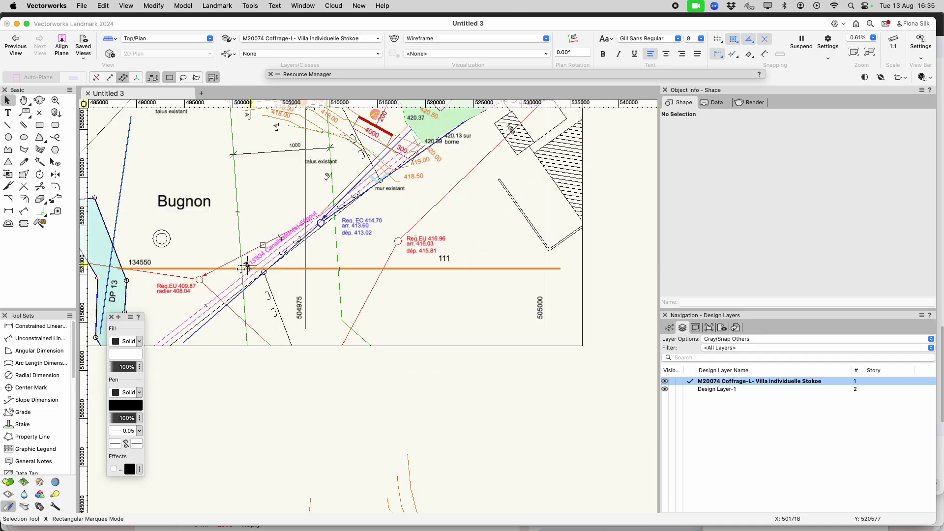
{"action": "left_click", "coordinate": [298, 310]}
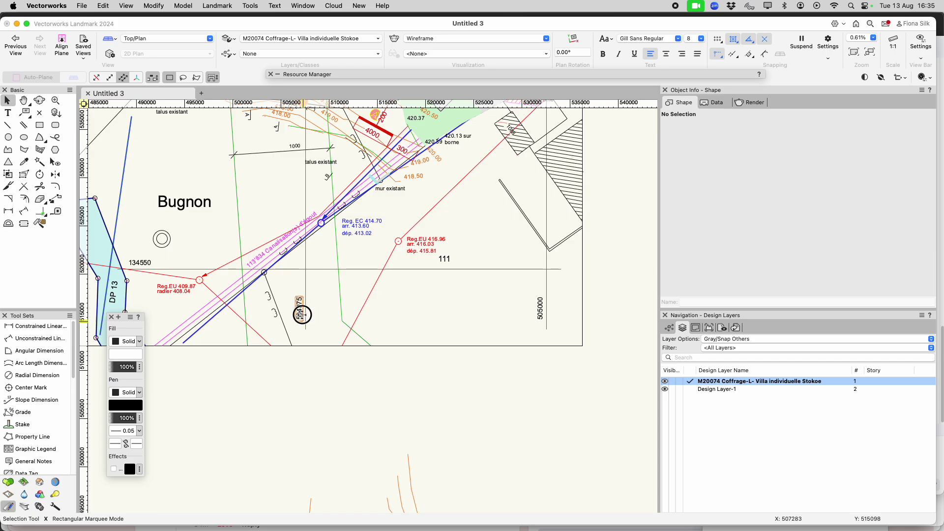
{"action": "left_click_drag", "start_coordinate": [299, 311], "coordinate": [542, 320]}
{"action": "scroll", "coordinate": [509, 413], "scroll_direction": "down", "scroll_amount": 5}
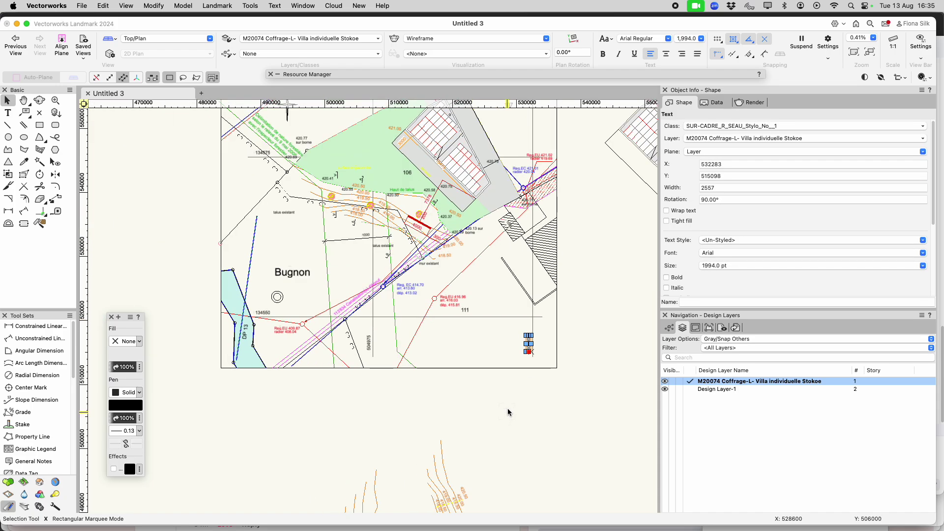
{"action": "scroll", "coordinate": [308, 174], "scroll_direction": "up", "scroll_amount": 12}
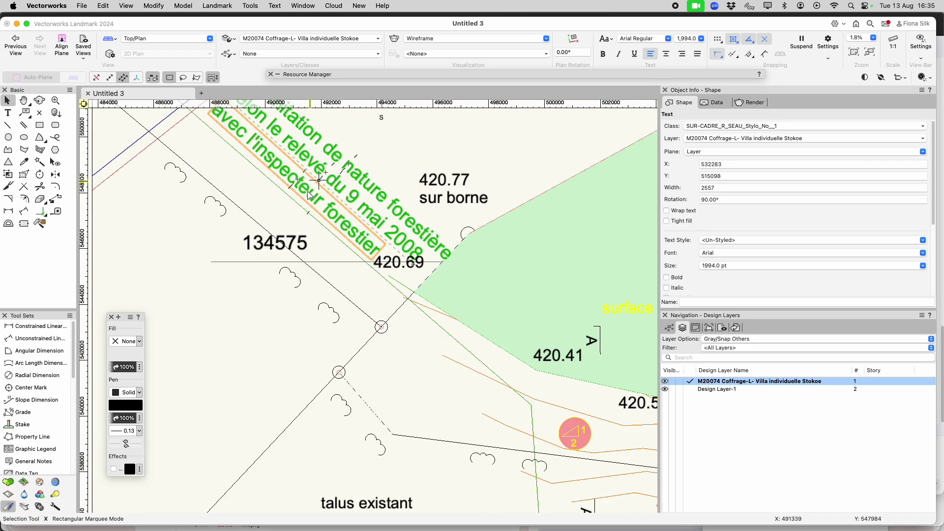
{"action": "left_click", "coordinate": [284, 246]}
{"action": "scroll", "coordinate": [220, 325], "scroll_direction": "down", "scroll_amount": 10}
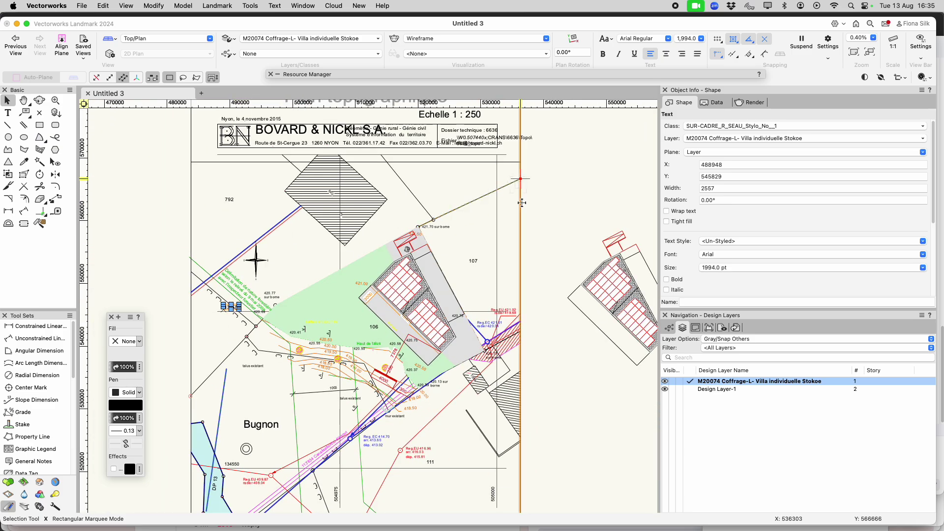
{"action": "scroll", "coordinate": [515, 224], "scroll_direction": "down", "scroll_amount": 4}
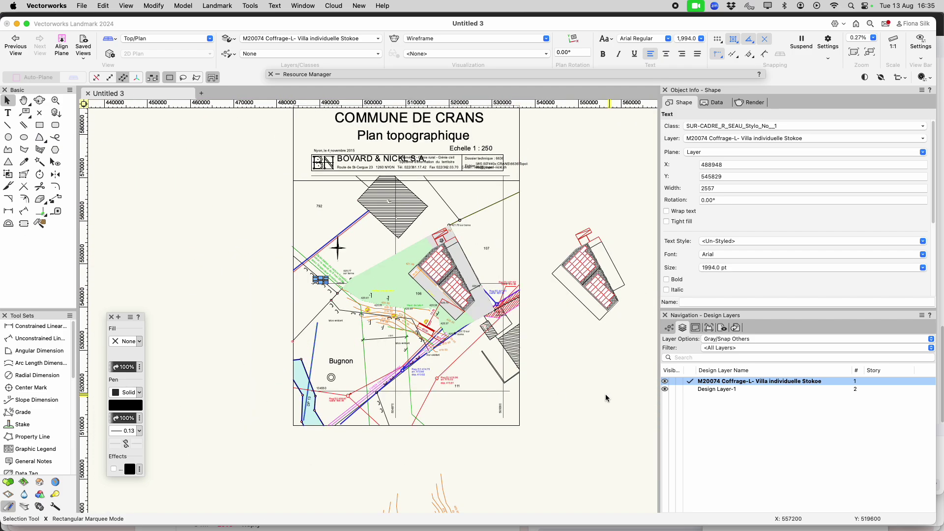
- Measure the horizontal distance between the 504975 and 505000 grid lines with the Line tool without keeping a line
{"action": "scroll", "coordinate": [476, 432], "scroll_direction": "up", "scroll_amount": 6}
{"action": "scroll", "coordinate": [516, 382], "scroll_direction": "up", "scroll_amount": 5}
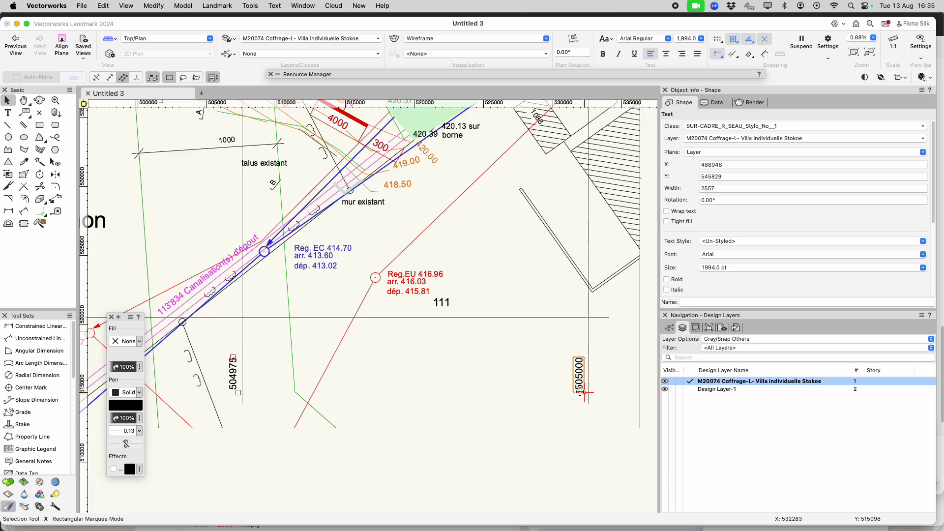
{"action": "key", "text": "2"}
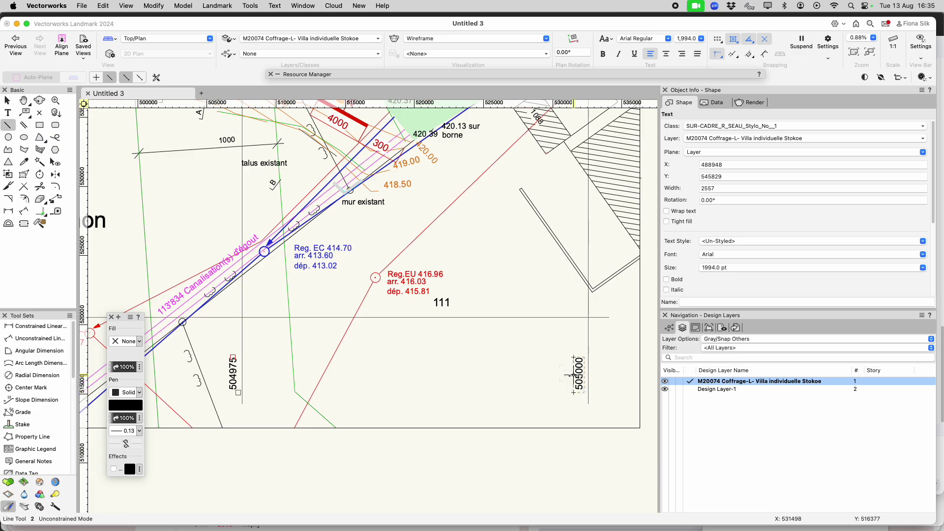
{"action": "left_click", "coordinate": [588, 404]}
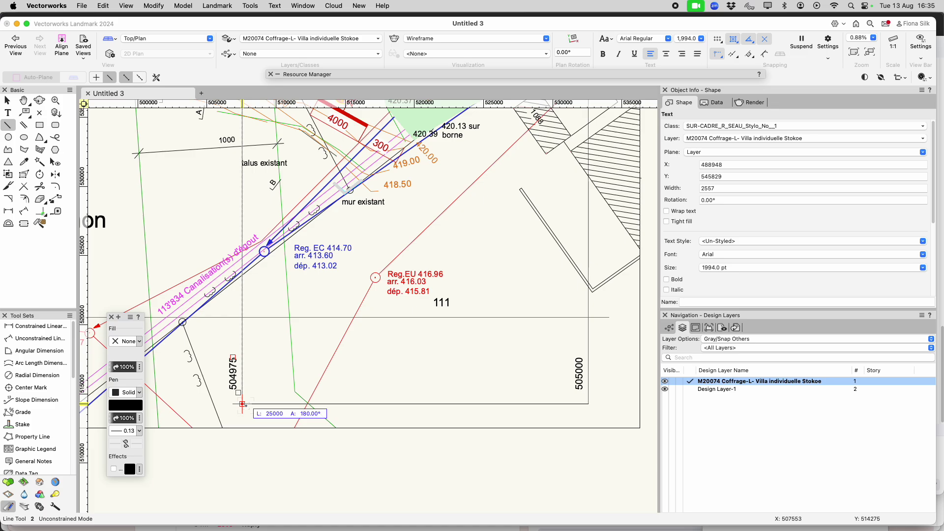
{"action": "key", "text": "x"}
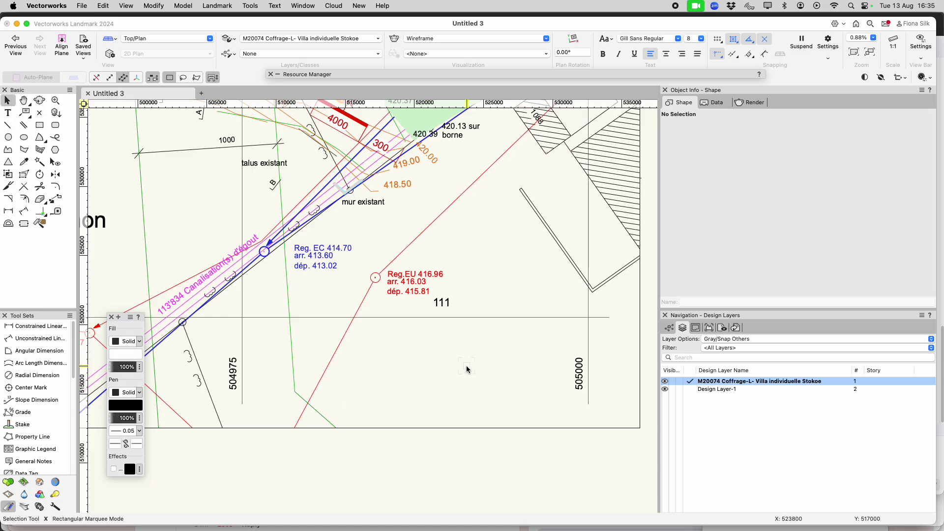
- Select the Echelle 1 : 250 scale note in the TOITURE plan's title block and review it against the plan
{"action": "scroll", "coordinate": [466, 369], "scroll_direction": "down", "scroll_amount": 5}
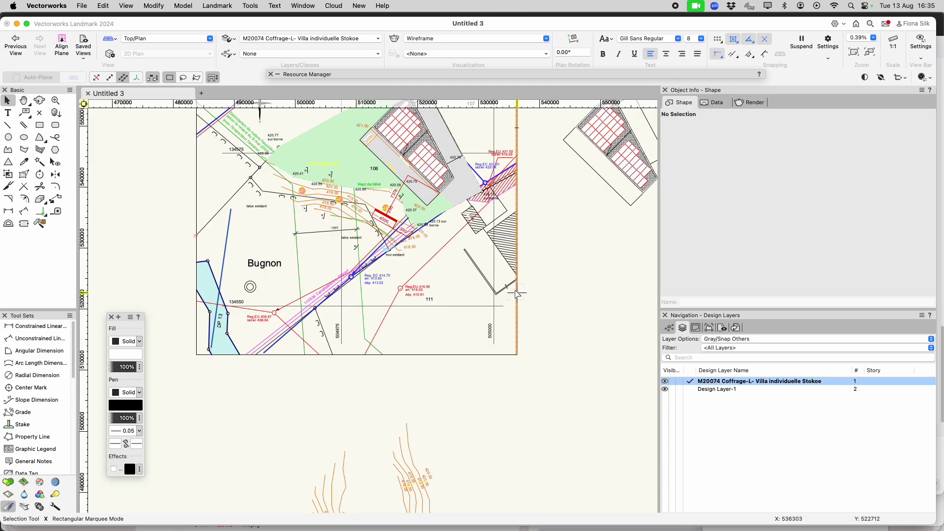
{"action": "key", "text": "h"}
{"action": "mouse_move", "coordinate": [569, 253]}
{"action": "left_mouse_down"}
{"action": "mouse_move", "coordinate": [591, 309]}
{"action": "mouse_move", "coordinate": [614, 429]}
{"action": "left_mouse_up"}
{"action": "key", "text": "x"}
{"action": "left_click", "coordinate": [509, 128]}
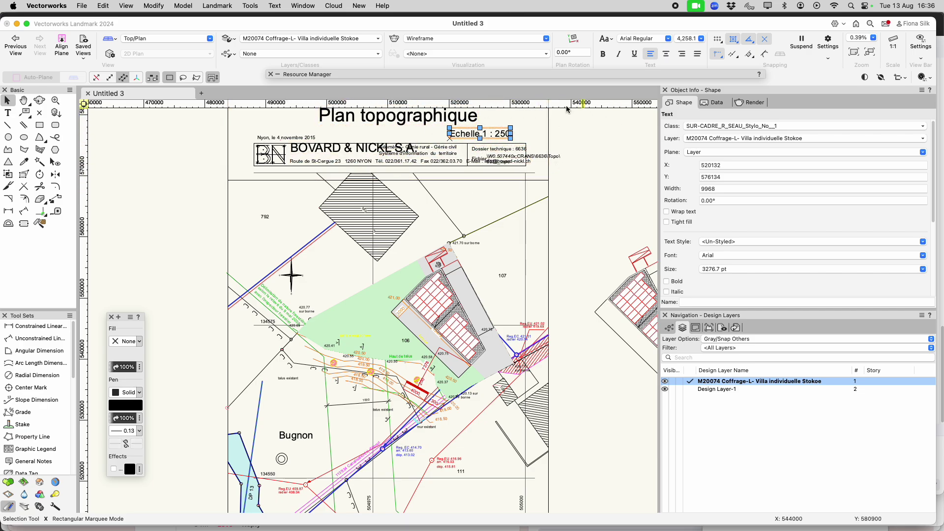
{"action": "scroll", "coordinate": [579, 159], "scroll_direction": "down", "scroll_amount": 1}
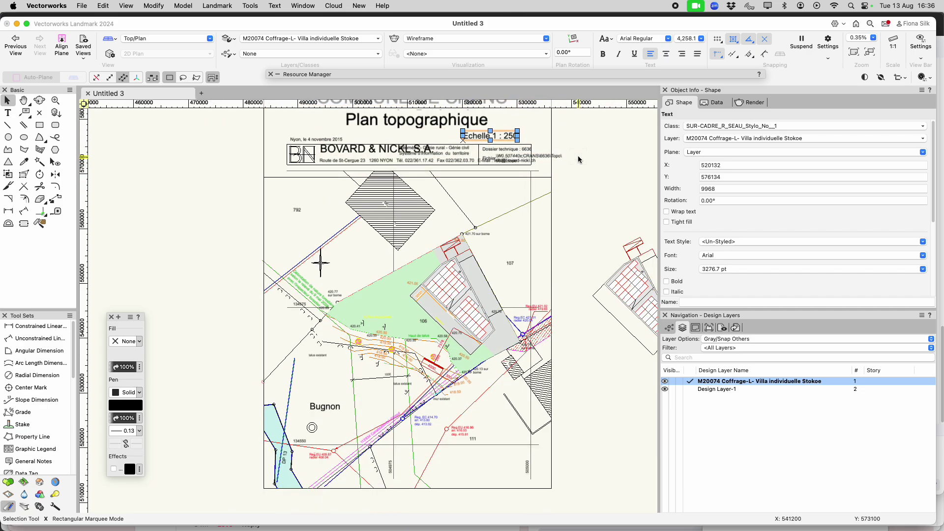
{"action": "scroll", "coordinate": [560, 259], "scroll_direction": "down", "scroll_amount": 5}
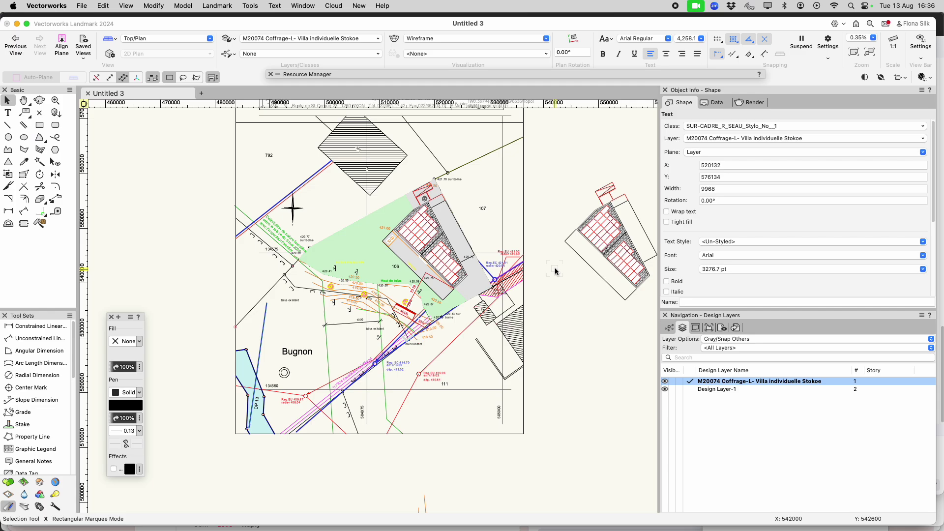
- Check the scales of the design layers in the Organization dialog without changing anything
{"action": "left_click", "coordinate": [683, 329]}
{"action": "left_click", "coordinate": [421, 216]}
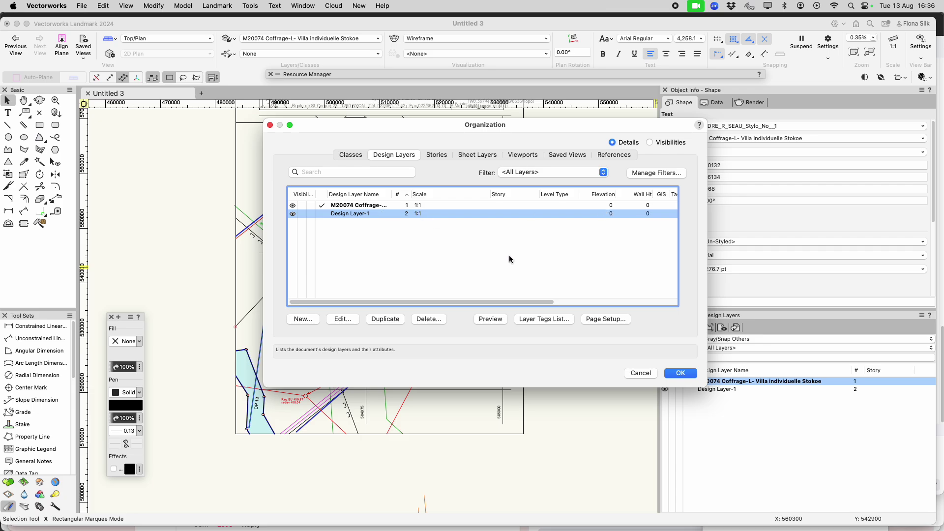
{"action": "left_click", "coordinate": [640, 373]}
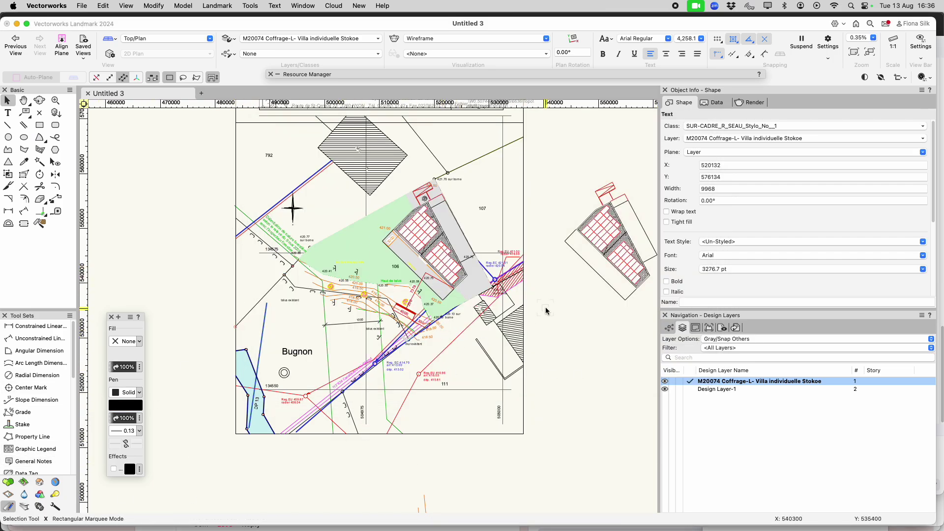
- Examine the small section drawings below the TOITURE plan and return to the framed building drawings near the origin
{"action": "scroll", "coordinate": [577, 257], "scroll_direction": "down", "scroll_amount": 1}
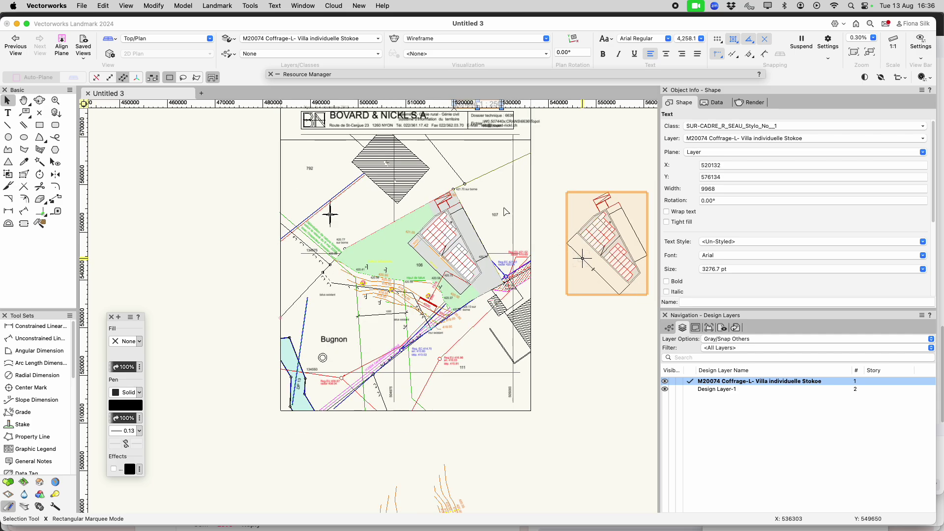
{"action": "scroll", "coordinate": [489, 196], "scroll_direction": "down", "scroll_amount": 5}
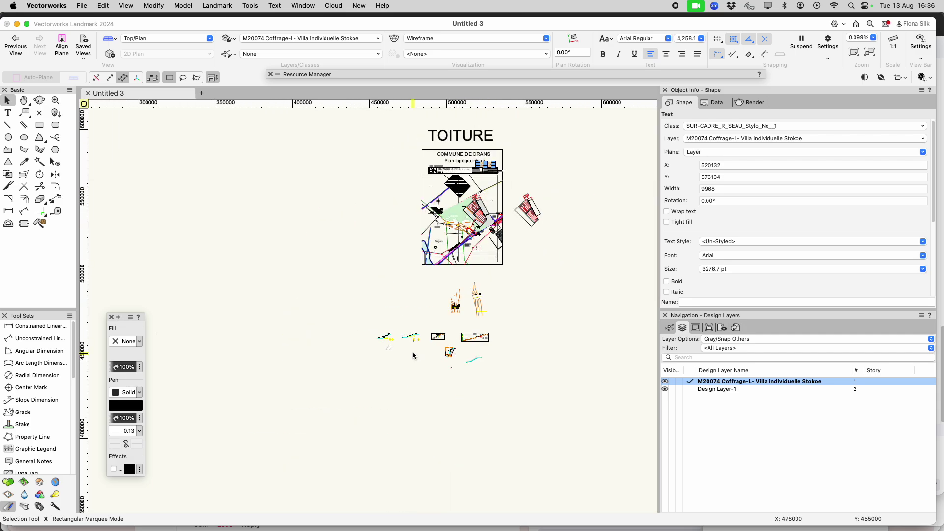
{"action": "scroll", "coordinate": [412, 355], "scroll_direction": "up", "scroll_amount": 3}
{"action": "scroll", "coordinate": [413, 355], "scroll_direction": "up", "scroll_amount": 2}
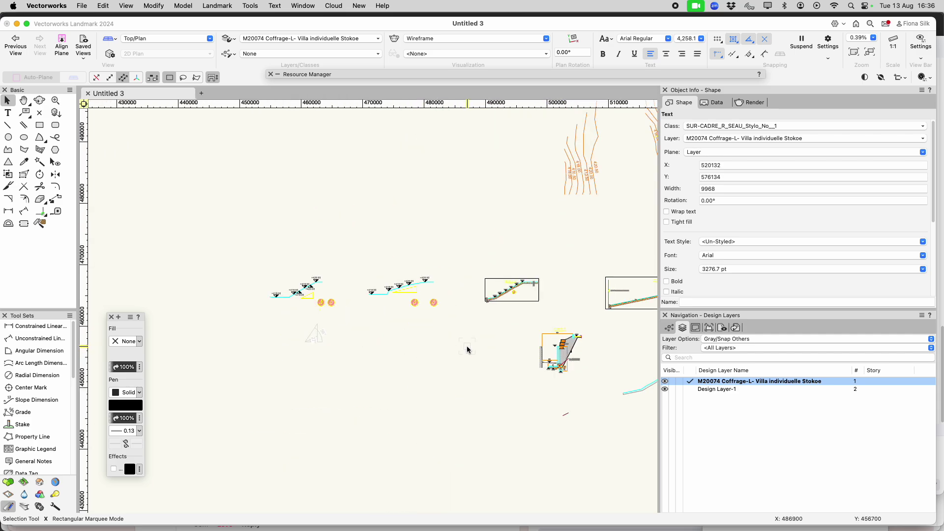
{"action": "scroll", "coordinate": [404, 253], "scroll_direction": "down", "scroll_amount": 9}
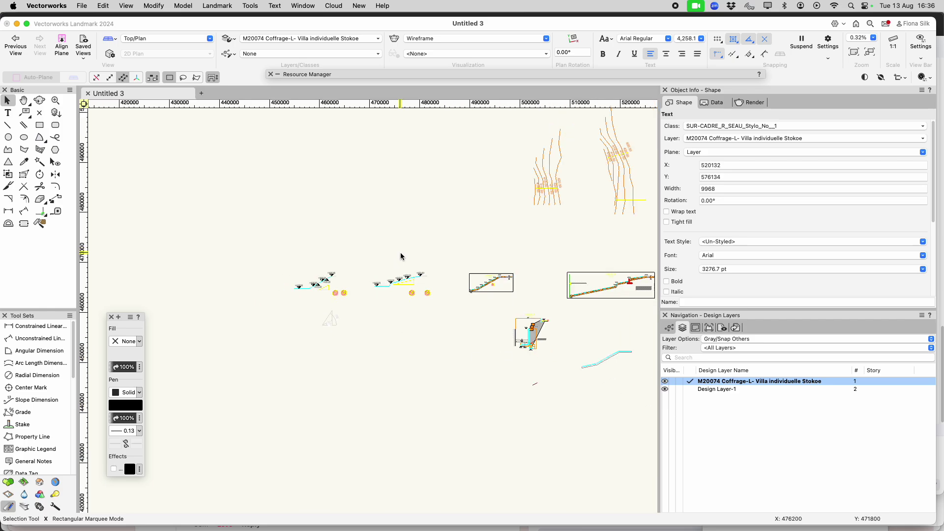
{"action": "scroll", "coordinate": [435, 272], "scroll_direction": "up", "scroll_amount": 6}
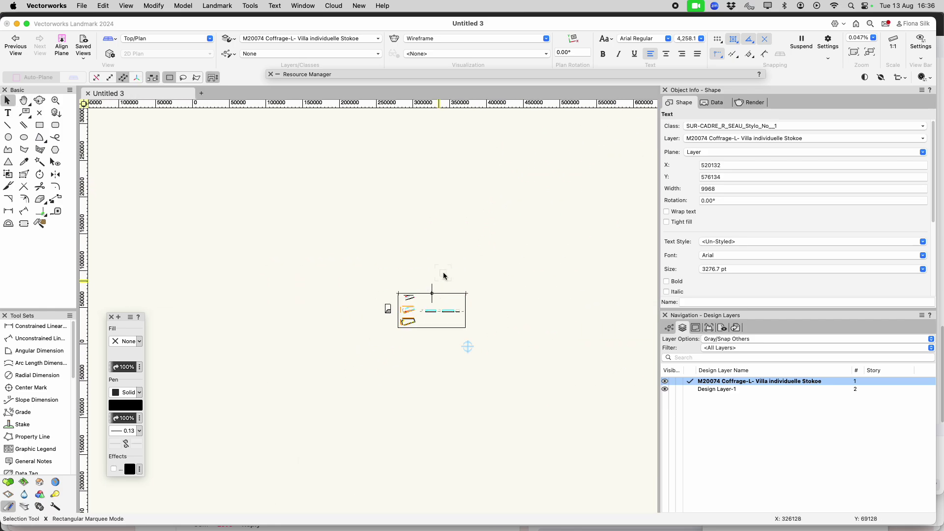
{"action": "scroll", "coordinate": [352, 423], "scroll_direction": "up", "scroll_amount": 2}
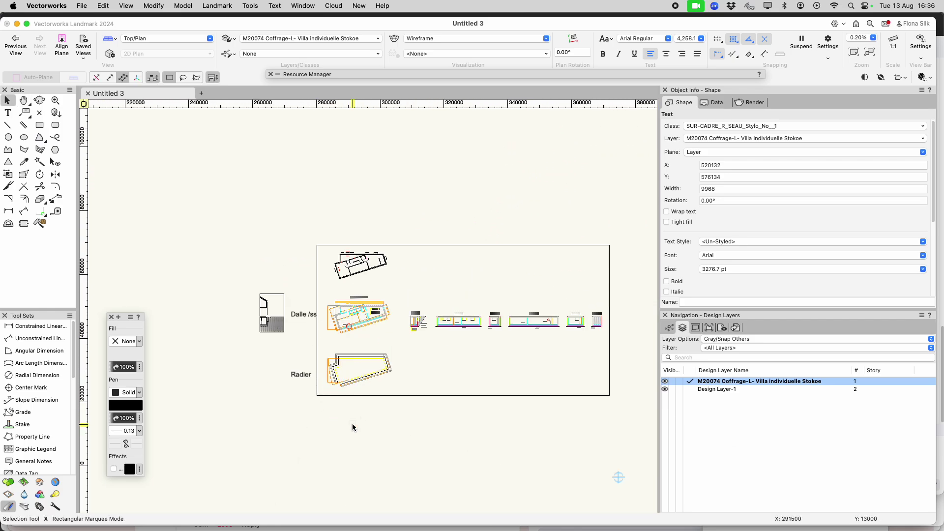
- Create a new design layer named VP-ARCH-Building, accepting its default properties
{"action": "right_click", "coordinate": [750, 412]}
{"action": "left_click", "coordinate": [765, 407]}
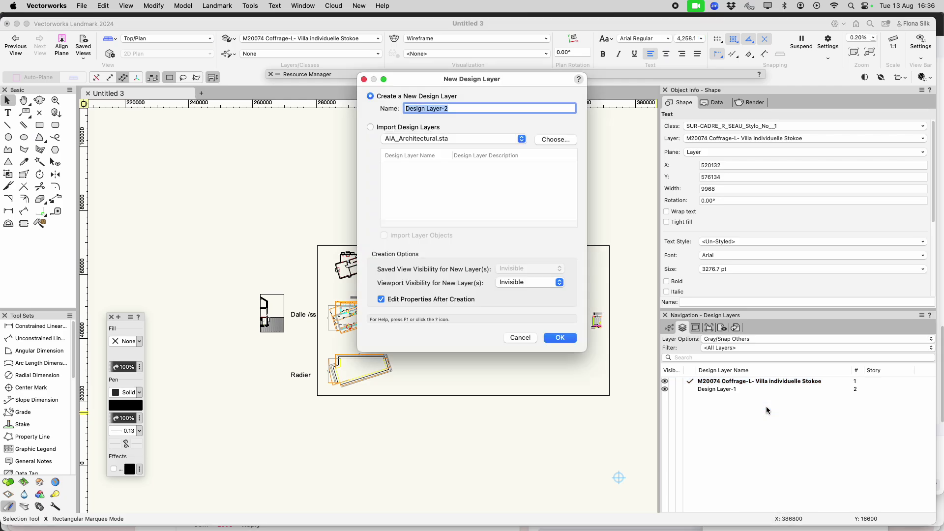
{"action": "type", "text": "V"}
{"action": "type", "text": "ilding"}
{"action": "key", "text": "Return"}
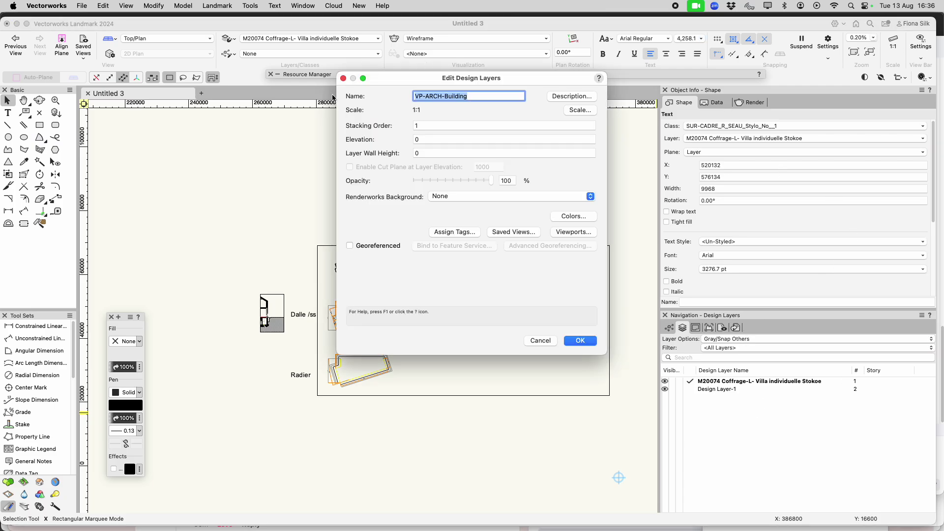
{"action": "left_click", "coordinate": [580, 340]}
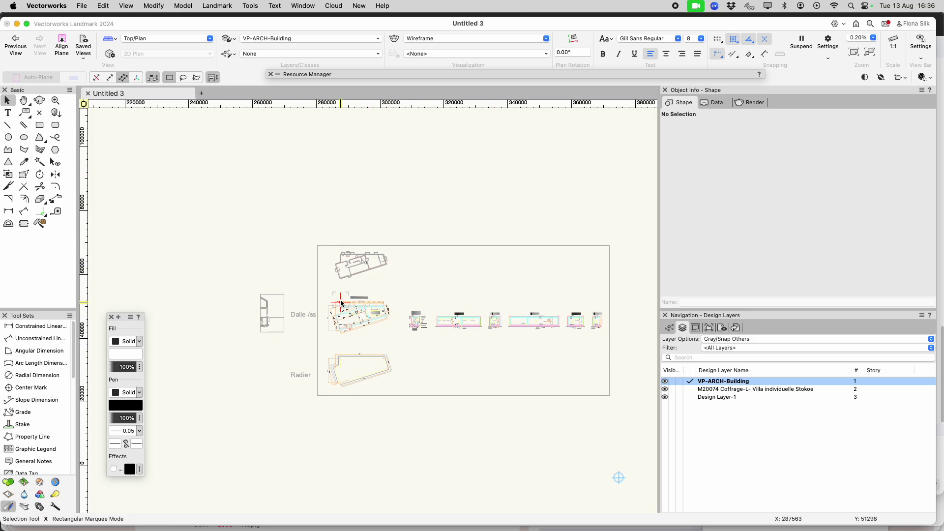
{"action": "scroll", "coordinate": [340, 302], "scroll_direction": "up", "scroll_amount": 4}
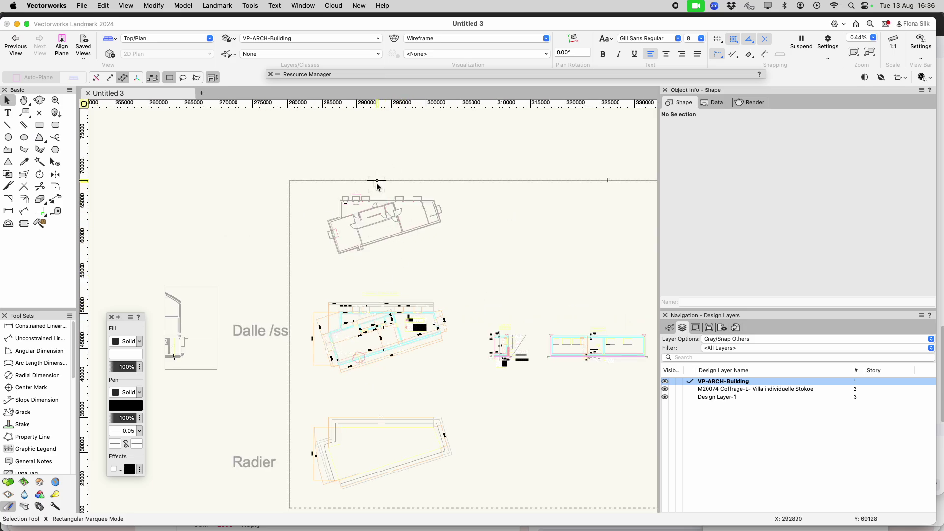
- Draw a rectangle about 22240 by 12290 mm around the uppermost floor plan inside the drawing frame
{"action": "scroll", "coordinate": [372, 187], "scroll_direction": "up", "scroll_amount": 4}
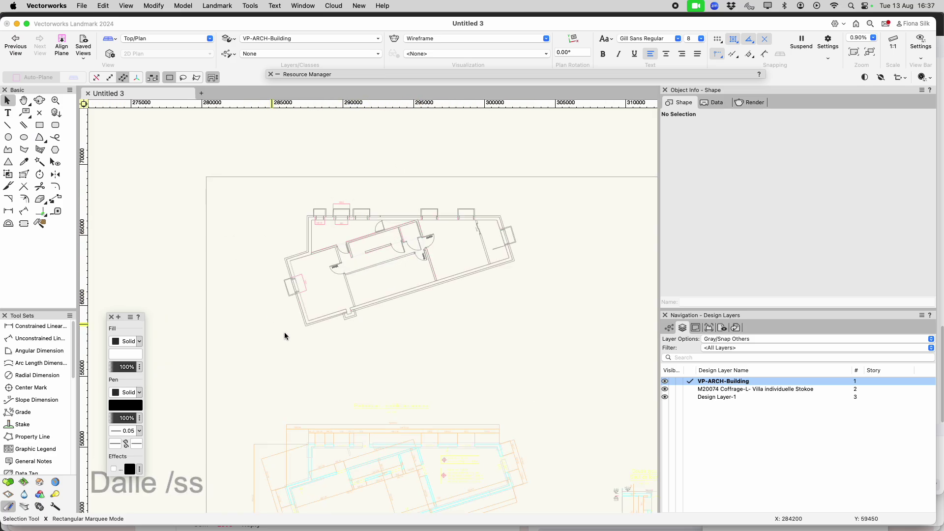
{"action": "left_click", "coordinate": [40, 125]}
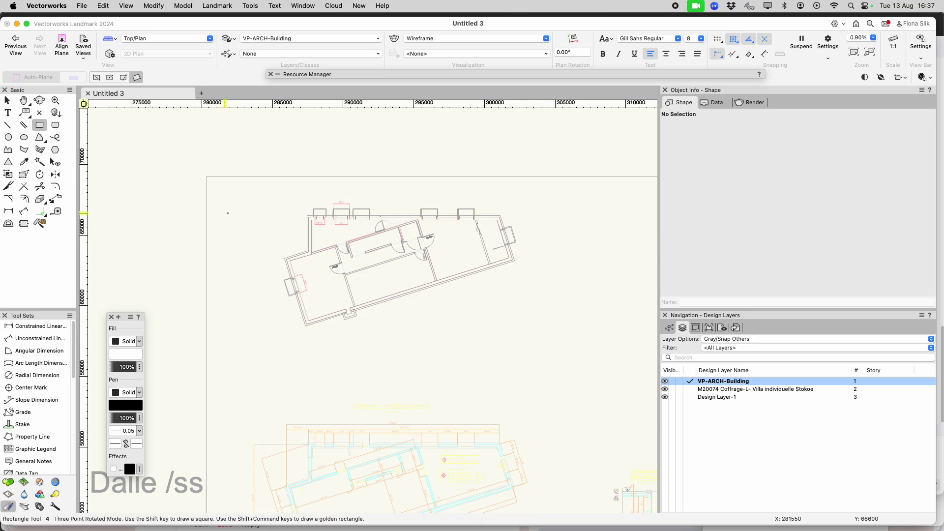
{"action": "left_click", "coordinate": [251, 189]}
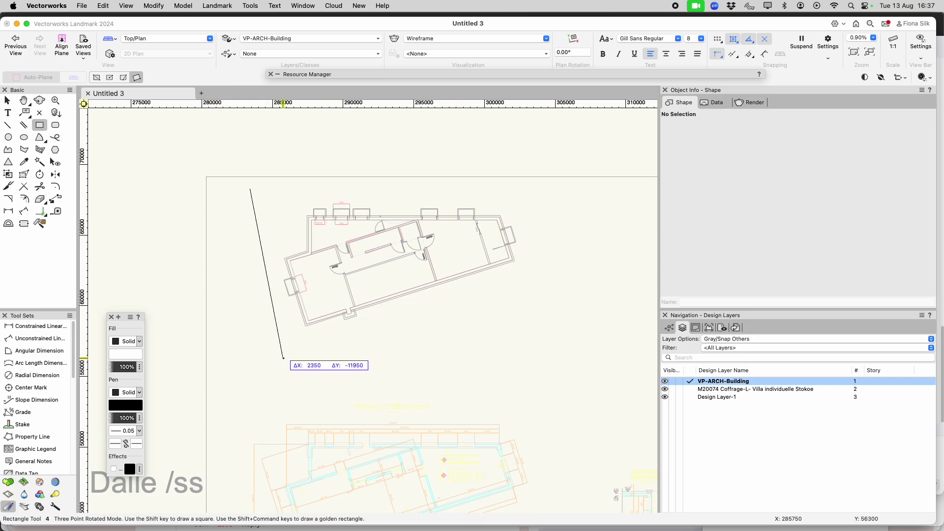
{"action": "left_click", "coordinate": [250, 363]}
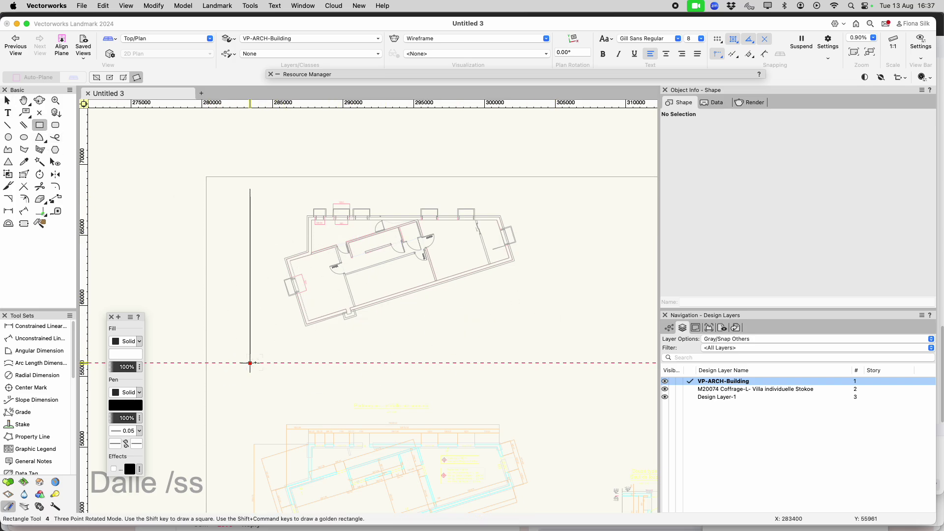
{"action": "left_click", "coordinate": [564, 356]}
{"action": "left_click", "coordinate": [96, 78]}
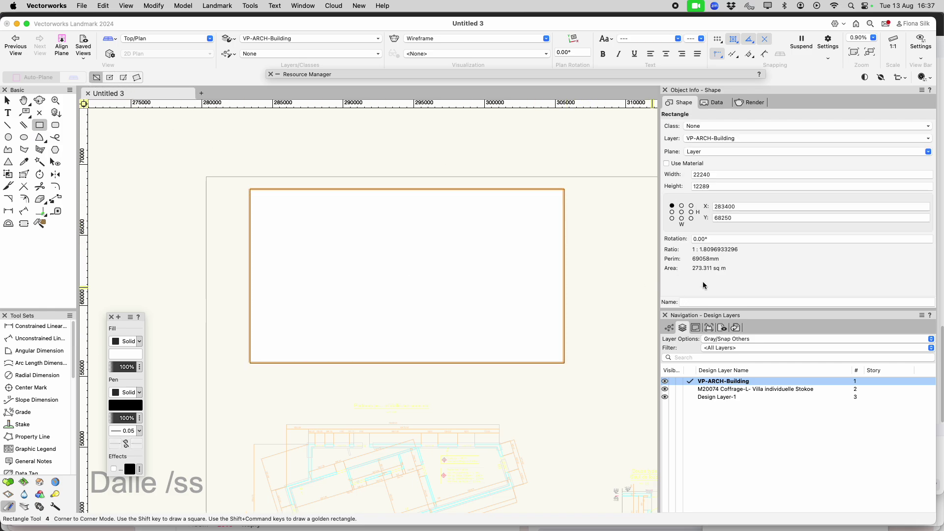
- Set the layer options to Show/Snap Others and create a viewport on the VP-ARCH-Building layer, using the rectangle as its crop
{"action": "left_click", "coordinate": [727, 340]}
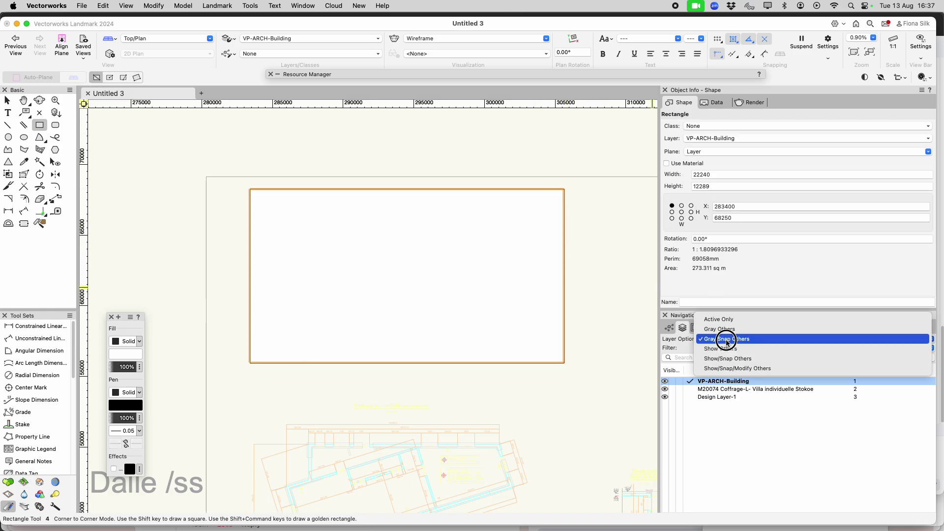
{"action": "left_click", "coordinate": [729, 359]}
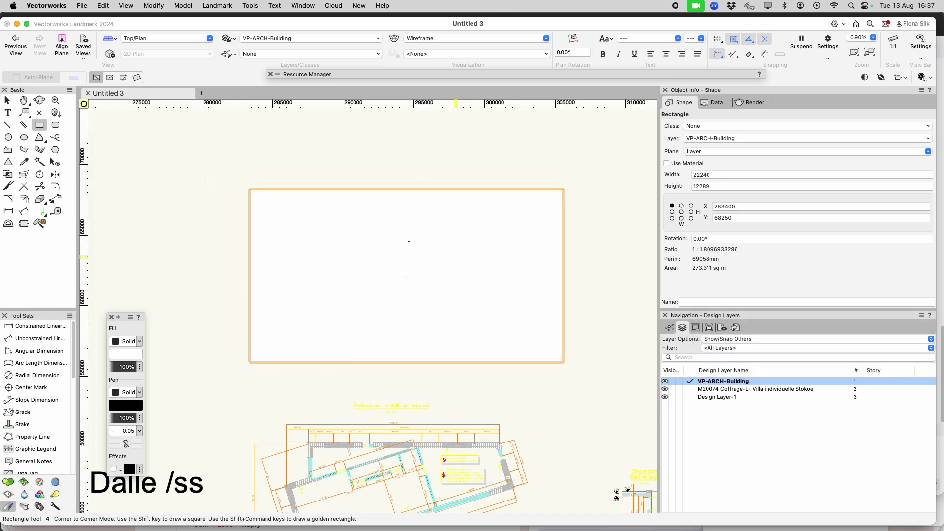
{"action": "left_click", "coordinate": [126, 6]}
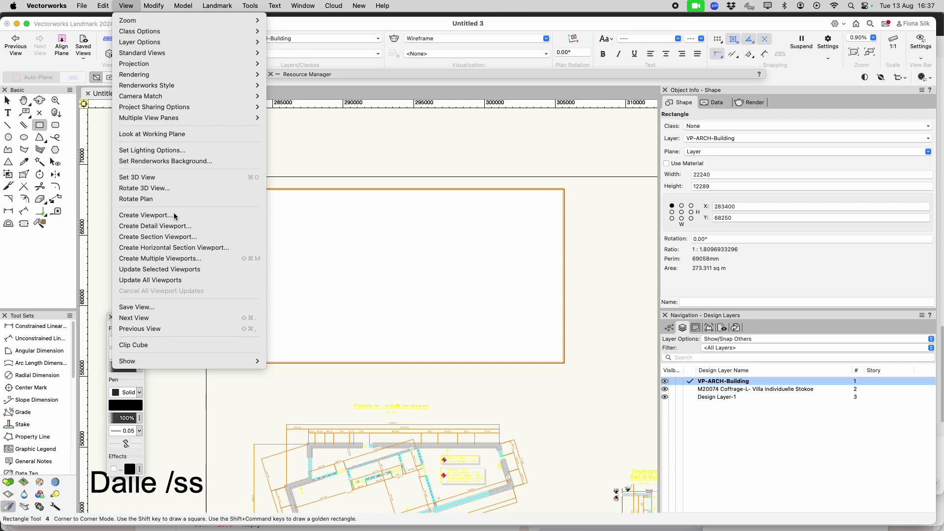
{"action": "left_click", "coordinate": [147, 215]}
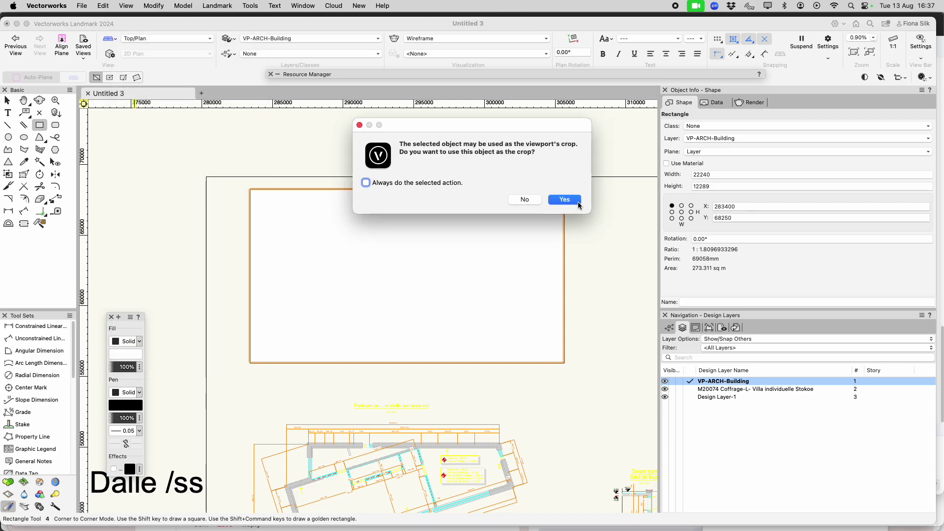
{"action": "left_click", "coordinate": [565, 199]}
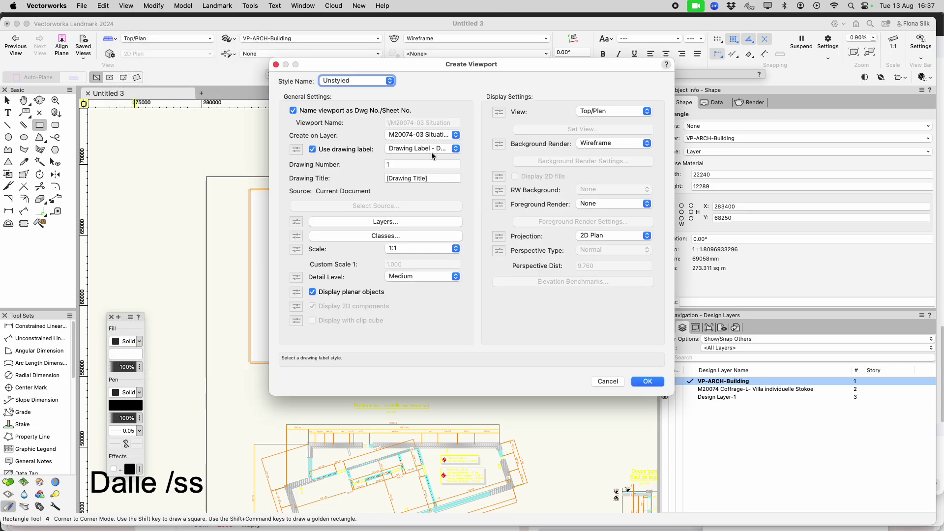
{"action": "left_click", "coordinate": [434, 136]}
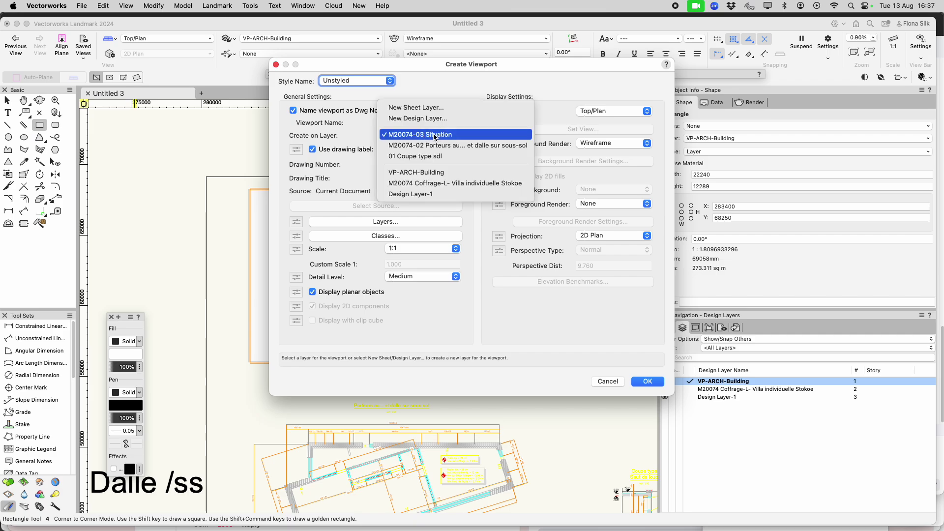
{"action": "left_click", "coordinate": [429, 172]}
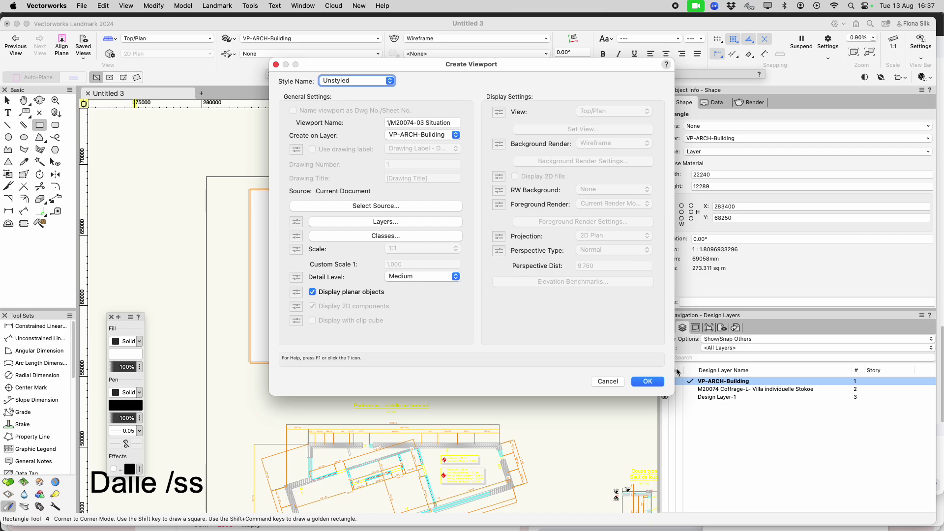
{"action": "left_click", "coordinate": [647, 381]}
- Move the new floor plan viewport away from the framed drawings onto the building in the TOITURE site plan
{"action": "scroll", "coordinate": [256, 371], "scroll_direction": "down", "scroll_amount": 4}
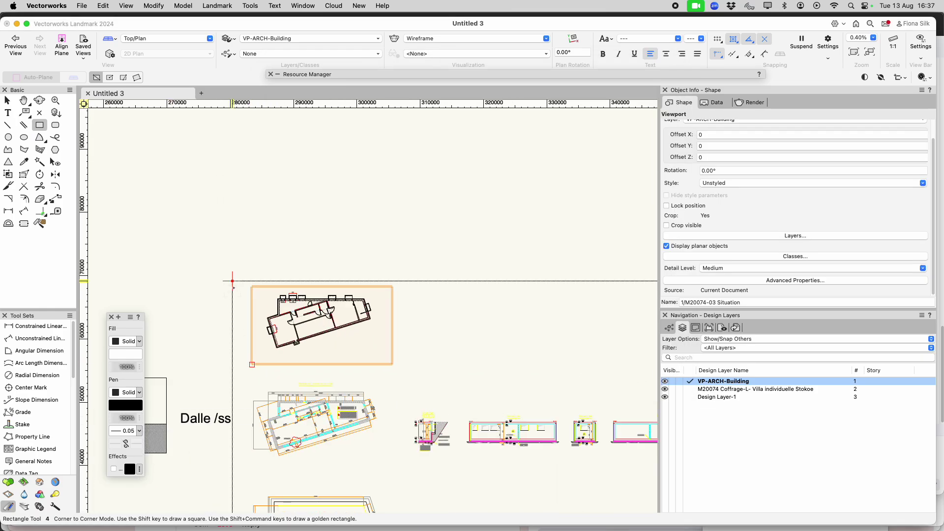
{"action": "key", "text": "x"}
{"action": "left_click_drag", "start_coordinate": [358, 301], "coordinate": [477, 143]}
{"action": "scroll", "coordinate": [444, 421], "scroll_direction": "down", "scroll_amount": 4}
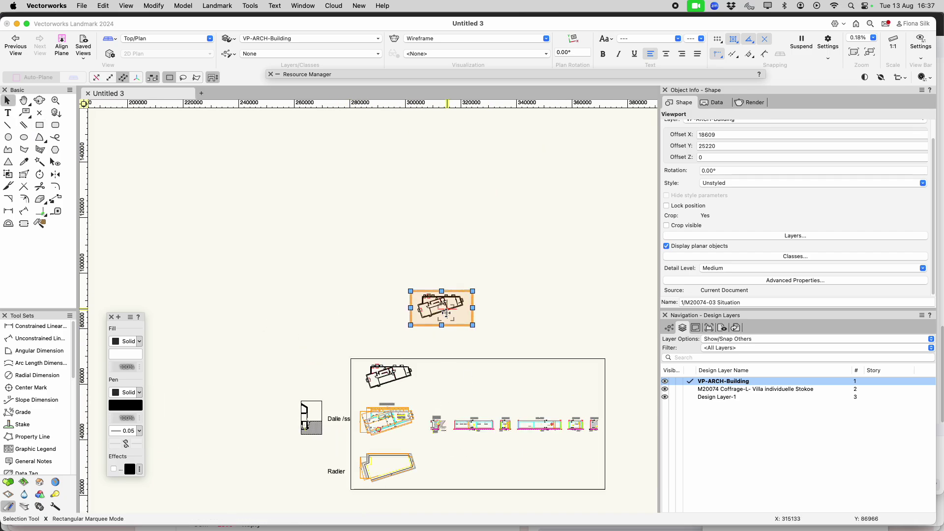
{"action": "left_click_drag", "start_coordinate": [428, 301], "coordinate": [506, 224]}
{"action": "scroll", "coordinate": [270, 447], "scroll_direction": "down", "scroll_amount": 4}
{"action": "scroll", "coordinate": [325, 410], "scroll_direction": "down", "scroll_amount": 2}
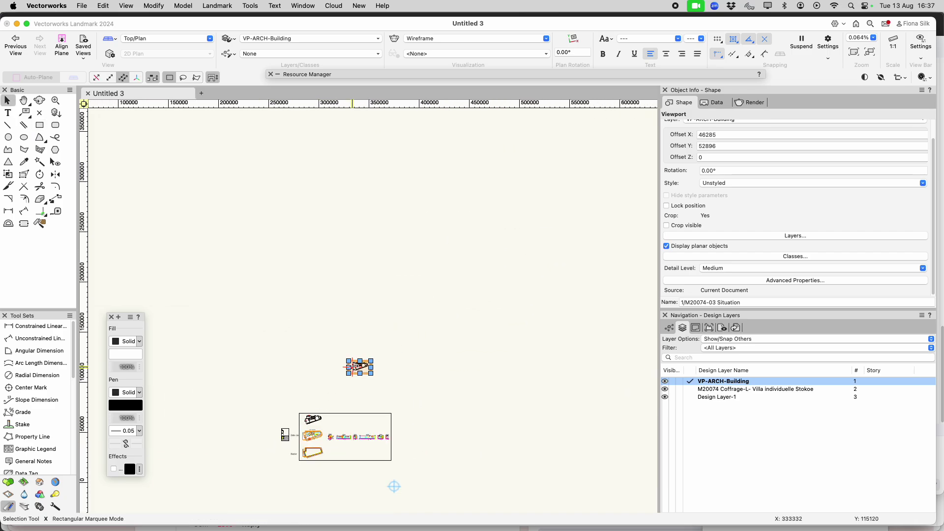
{"action": "left_click_drag", "start_coordinate": [366, 363], "coordinate": [438, 211]}
{"action": "scroll", "coordinate": [386, 372], "scroll_direction": "down", "scroll_amount": 4}
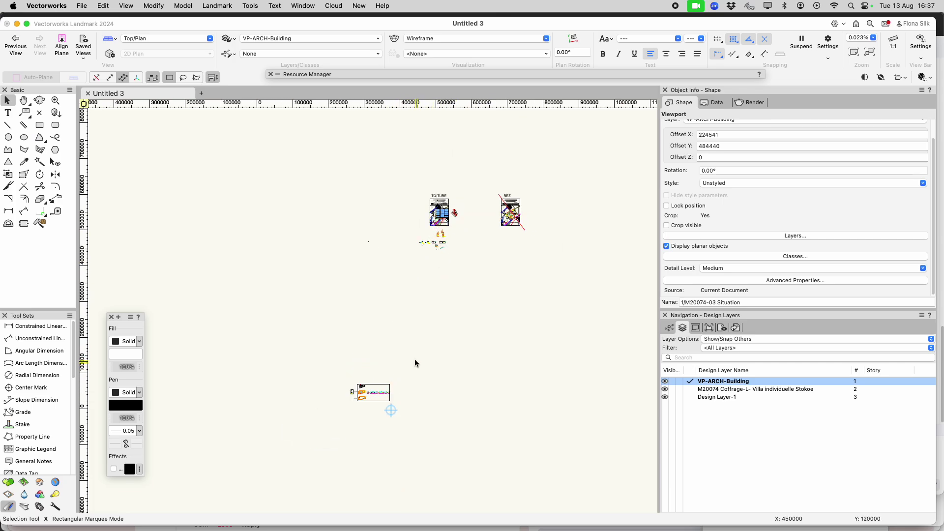
- Move the viewport so that the floor plan's lower outer wall corner sits on the site plan building's long southwest edge
{"action": "scroll", "coordinate": [417, 217], "scroll_direction": "up", "scroll_amount": 4}
{"action": "scroll", "coordinate": [417, 218], "scroll_direction": "up", "scroll_amount": 12}
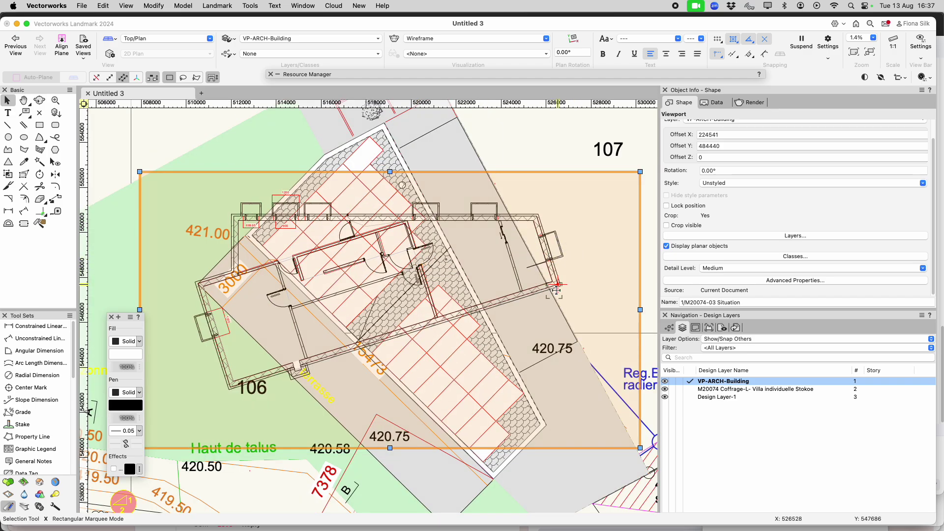
{"action": "left_click_drag", "start_coordinate": [560, 285], "coordinate": [466, 446]}
{"action": "scroll", "coordinate": [466, 448], "scroll_direction": "up", "scroll_amount": 6}
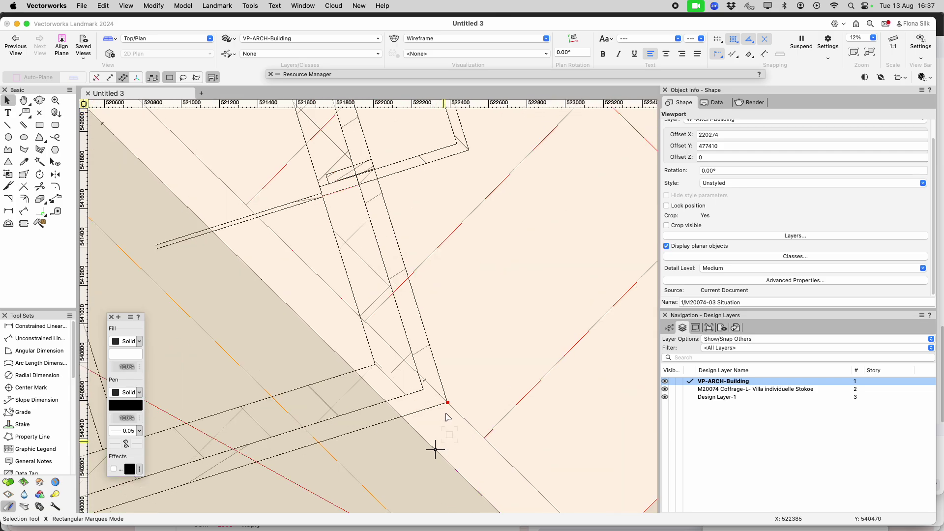
{"action": "left_click_drag", "start_coordinate": [448, 402], "coordinate": [419, 426]}
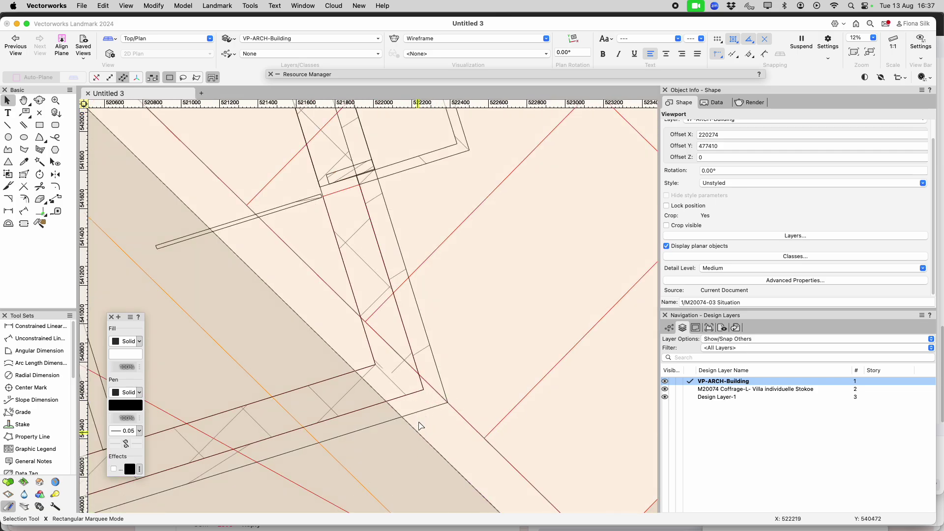
- Rotate the viewport about the snapped wall corner to about -61.74°, lining its long wall up with the site plan building's edge
{"action": "key", "text": "super+alt+r"}
{"action": "left_click", "coordinate": [418, 431]}
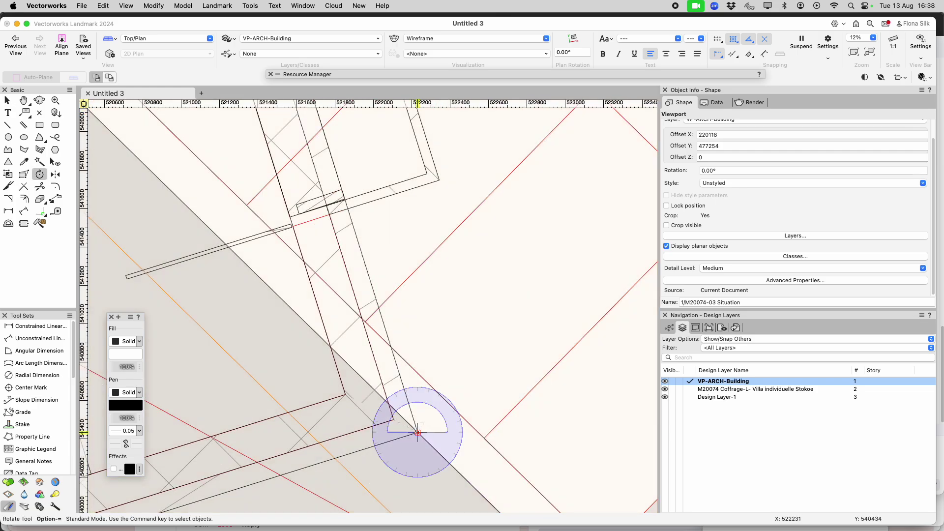
{"action": "left_click", "coordinate": [254, 483]}
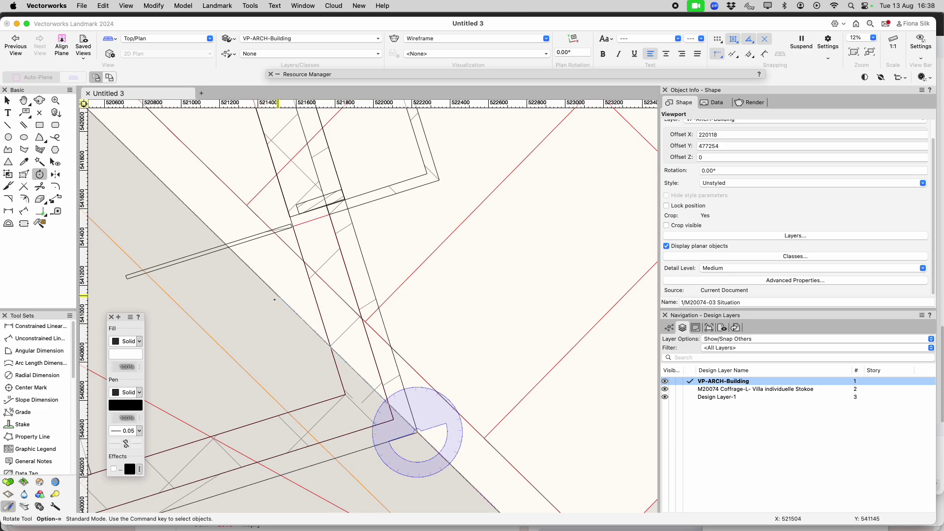
{"action": "left_click", "coordinate": [278, 296]}
{"action": "scroll", "coordinate": [400, 285], "scroll_direction": "down", "scroll_amount": 6}
{"action": "scroll", "coordinate": [630, 448], "scroll_direction": "down", "scroll_amount": 4}
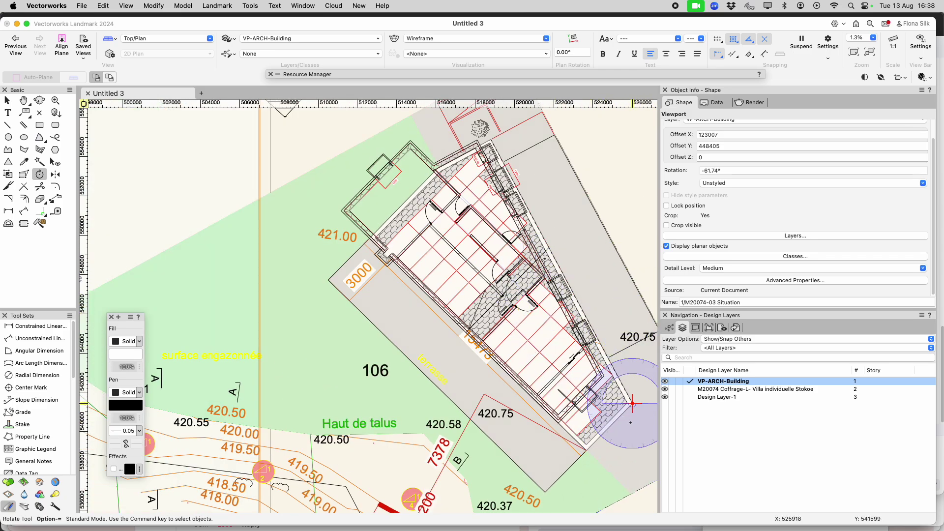
- Move the rotated viewport so that its wall corner meets the southernmost corner of the site plan building
{"action": "scroll", "coordinate": [624, 403], "scroll_direction": "up", "scroll_amount": 8}
{"action": "key", "text": "x"}
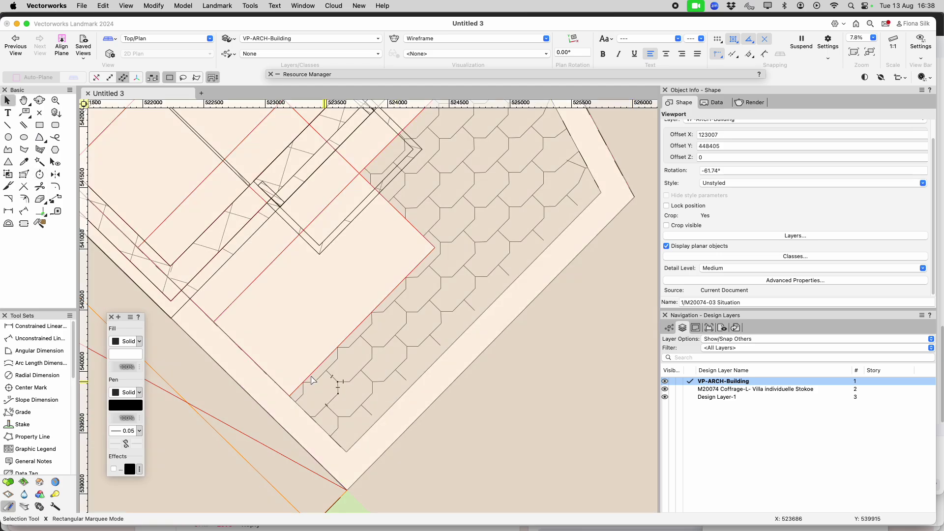
{"action": "left_click_drag", "start_coordinate": [171, 318], "coordinate": [340, 491]}
{"action": "scroll", "coordinate": [469, 423], "scroll_direction": "down", "scroll_amount": 3}
{"action": "scroll", "coordinate": [473, 423], "scroll_direction": "down", "scroll_amount": 5}
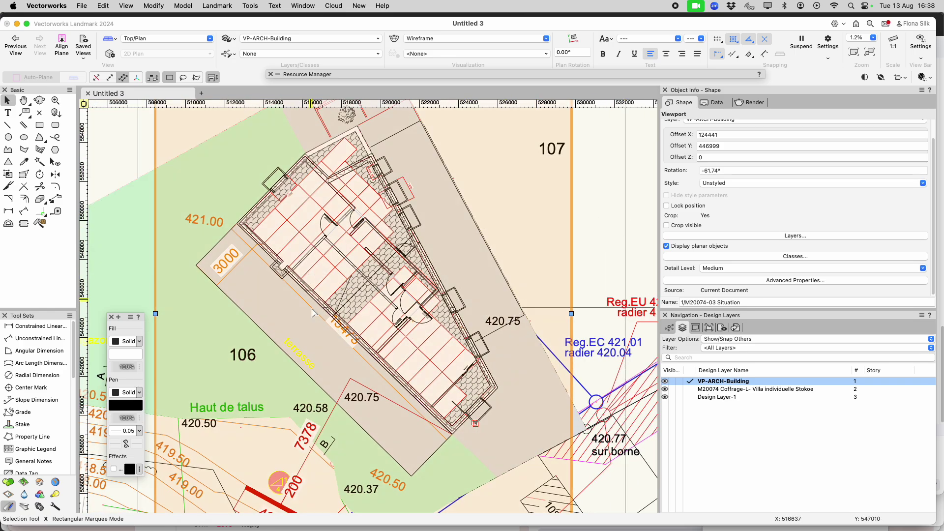
- Hide the M20074 Coffrage-L- Villa individuelle Stokoe layer and set the viewport to display in black and white only
{"action": "left_click", "coordinate": [671, 389]}
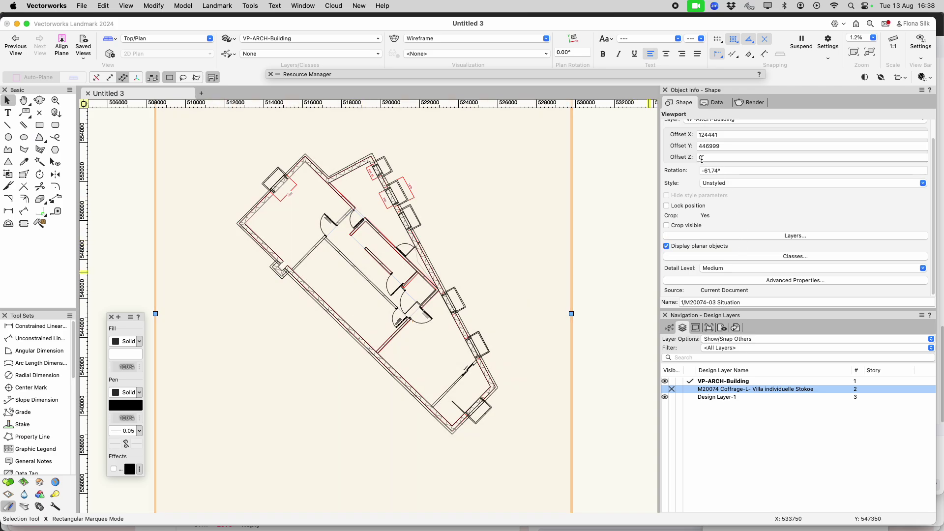
{"action": "left_click", "coordinate": [795, 281]}
{"action": "left_click", "coordinate": [433, 130]}
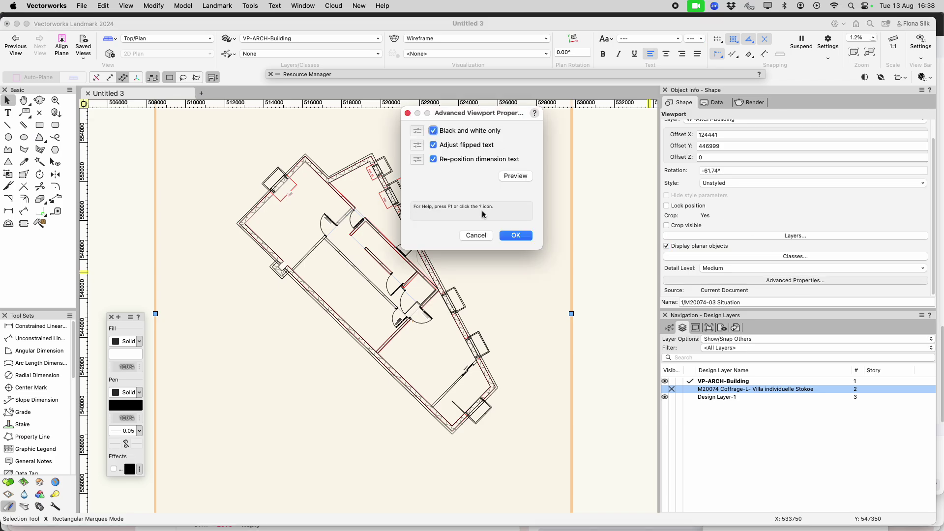
{"action": "left_click", "coordinate": [516, 236]}
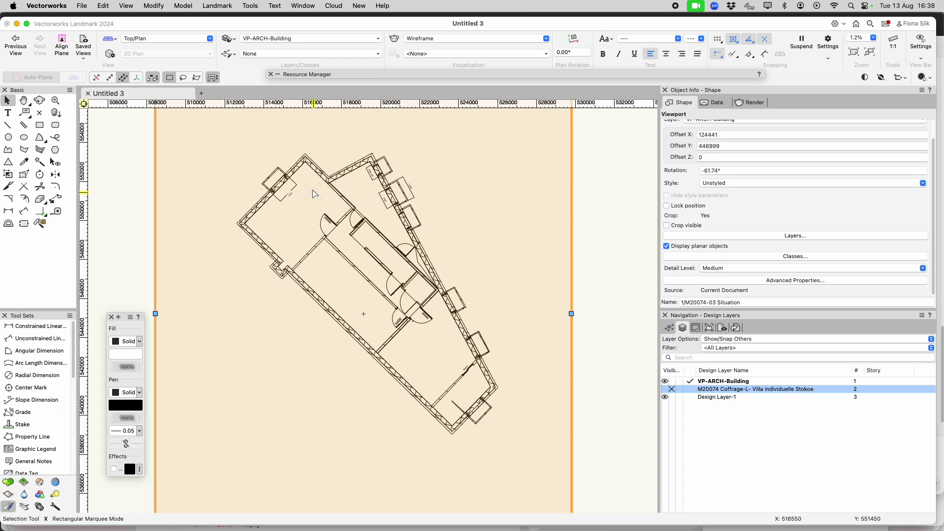
- Make the M20074 Coffrage-L- Villa individuelle Stokoe layer visible again and deselect the viewport
{"action": "scroll", "coordinate": [328, 246], "scroll_direction": "down", "scroll_amount": 2}
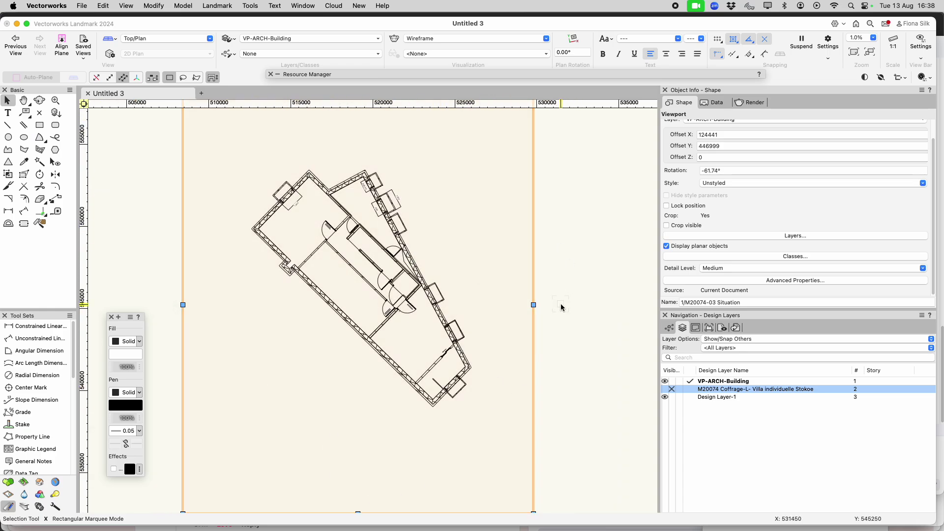
{"action": "left_click_drag", "start_coordinate": [659, 385], "coordinate": [662, 386]}
{"action": "left_click", "coordinate": [668, 391]}
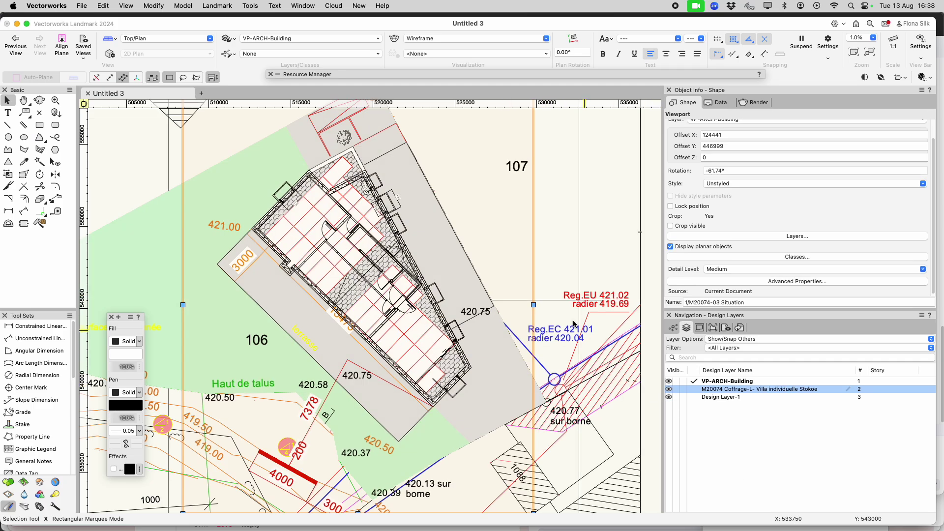
{"action": "left_click", "coordinate": [552, 248]}
- Examine the placed floor plan against the surrounding TOITURE site plan, including its levels, boundaries and coordinate grid
{"action": "scroll", "coordinate": [492, 231], "scroll_direction": "down", "scroll_amount": 4}
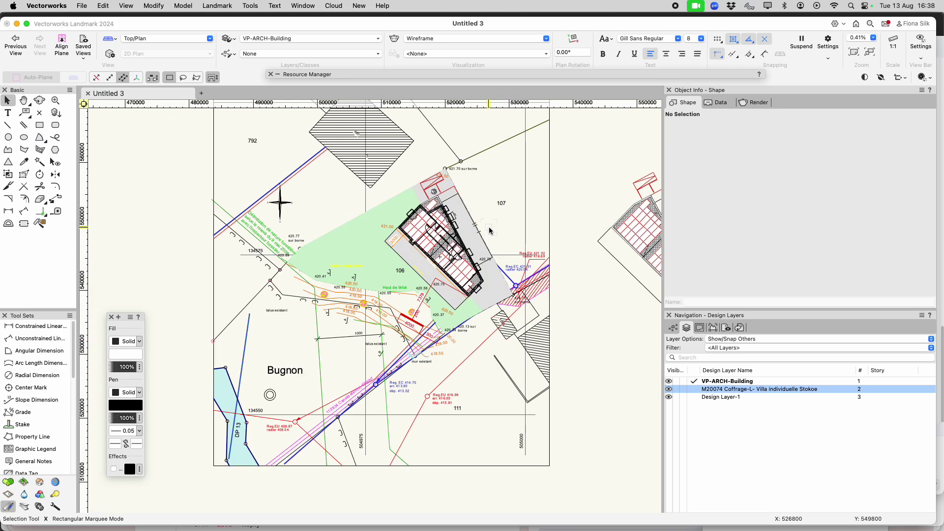
{"action": "scroll", "coordinate": [391, 248], "scroll_direction": "up", "scroll_amount": 4}
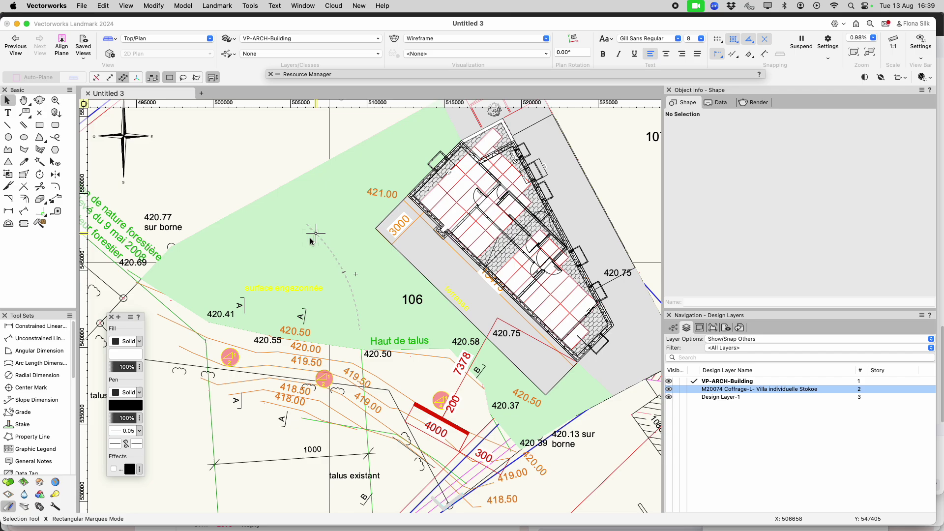
{"action": "scroll", "coordinate": [324, 255], "scroll_direction": "down", "scroll_amount": 4}
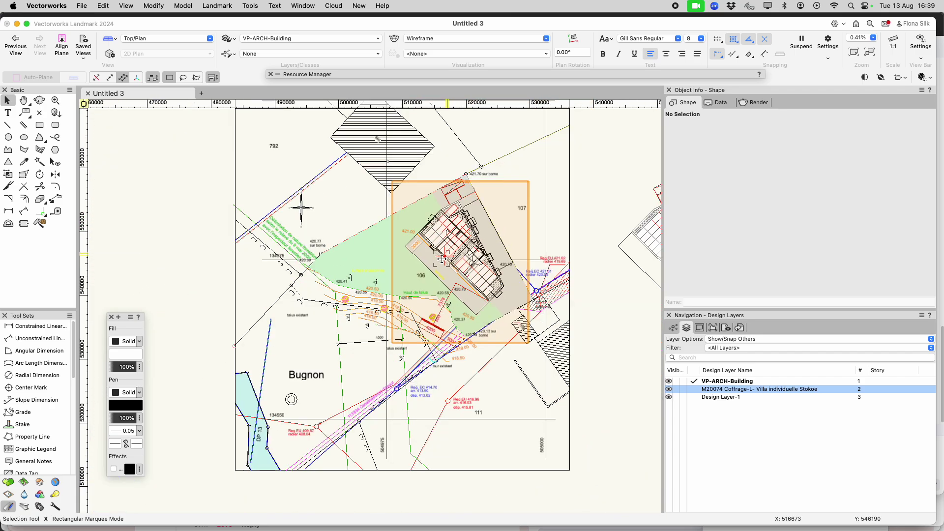
{"action": "scroll", "coordinate": [392, 244], "scroll_direction": "up", "scroll_amount": 3}
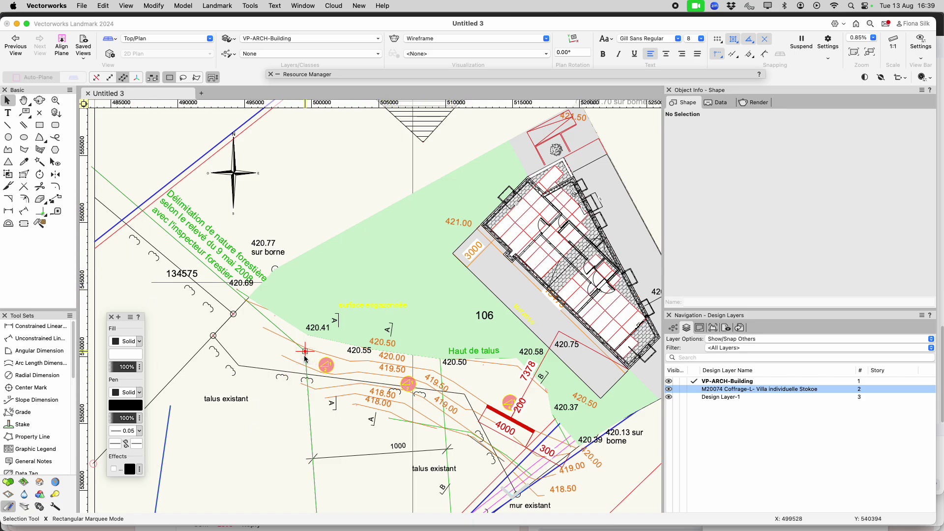
{"action": "scroll", "coordinate": [305, 357], "scroll_direction": "down", "scroll_amount": 5}
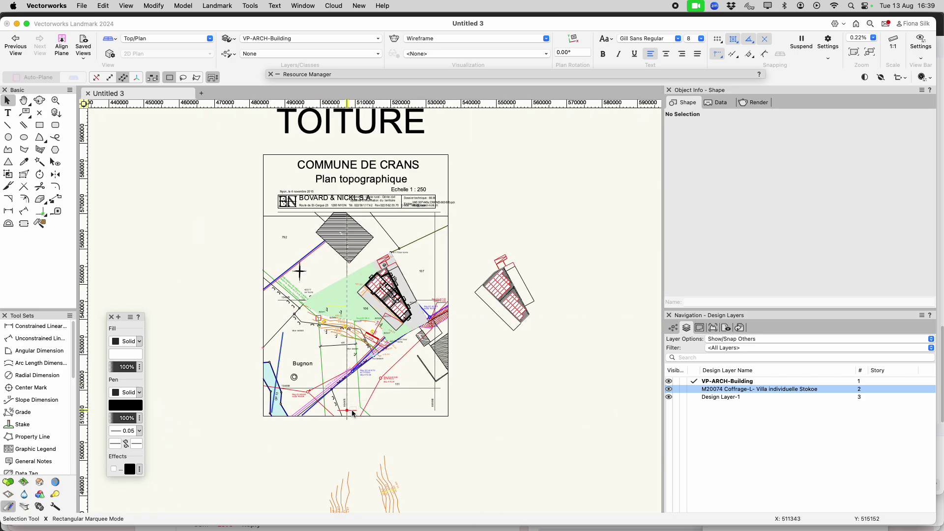
{"action": "scroll", "coordinate": [352, 413], "scroll_direction": "up", "scroll_amount": 3}
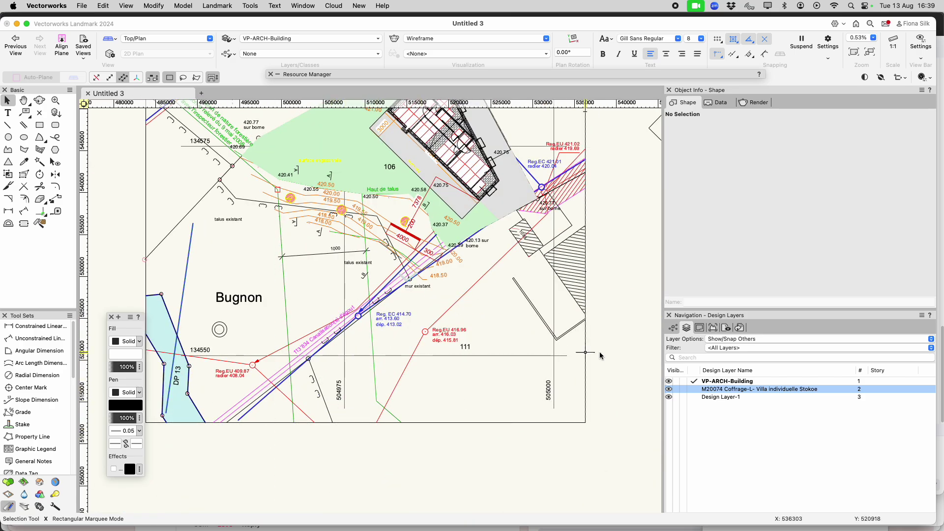